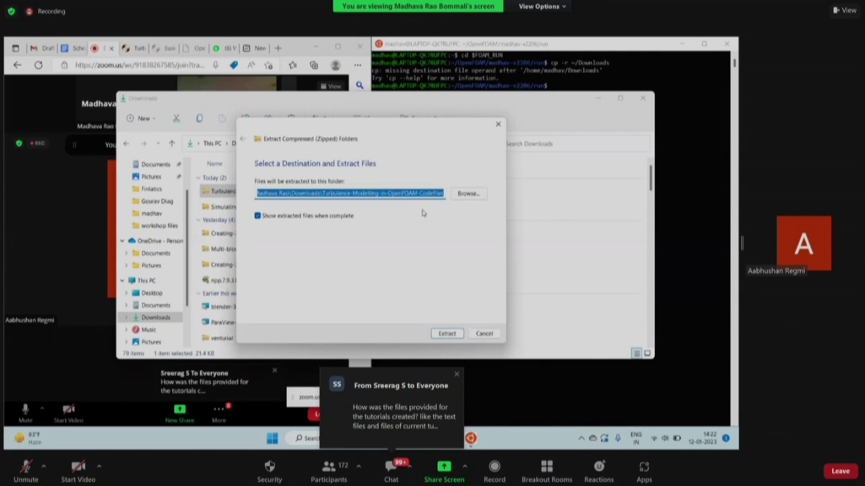
- Extract the Turbulence-Modelling-in-OpenFOAM-Codefiles archive into its default folder and open the Turbulence-Modelling-in-OpenFOAM-Code-Files subfolder
left_click(447, 333)
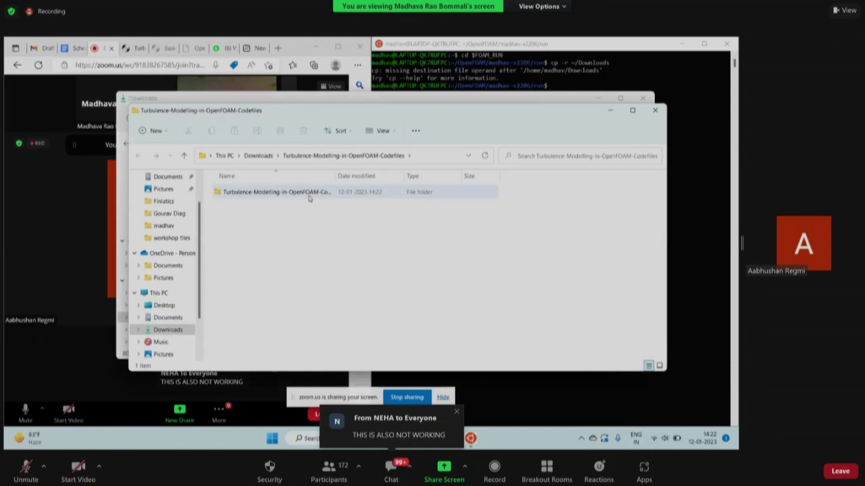
left_click(309, 195)
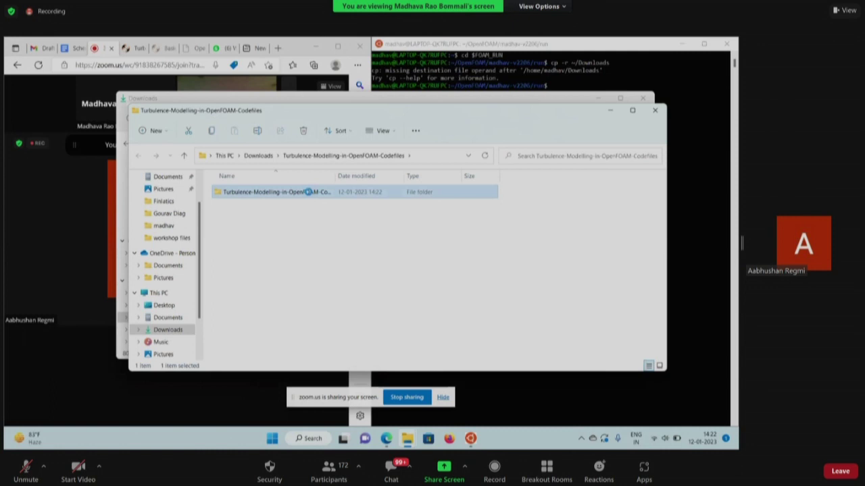
double_click(309, 194)
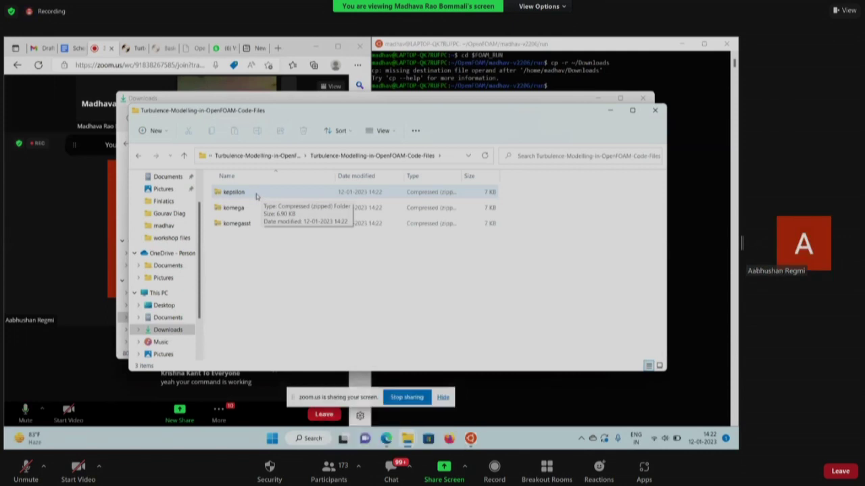
- Extract the kepsilon archive to its default destination and close the extracted folder's window
right_click(261, 195)
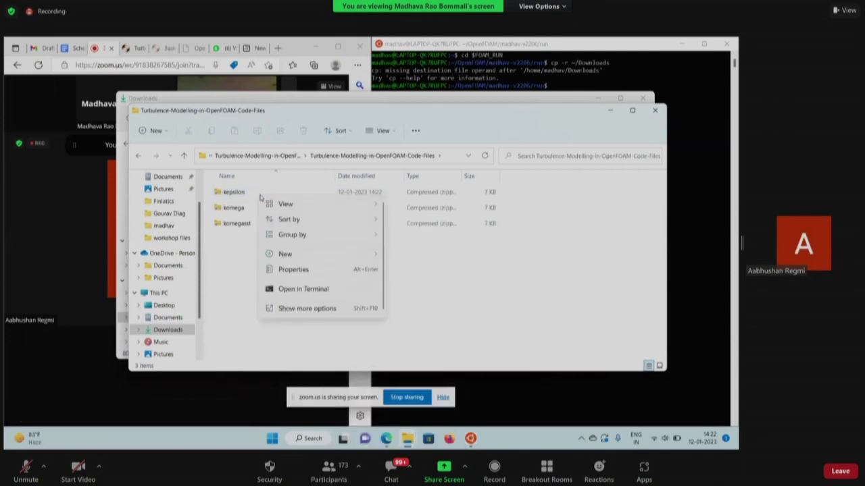
left_click(257, 193)
right_click(256, 194)
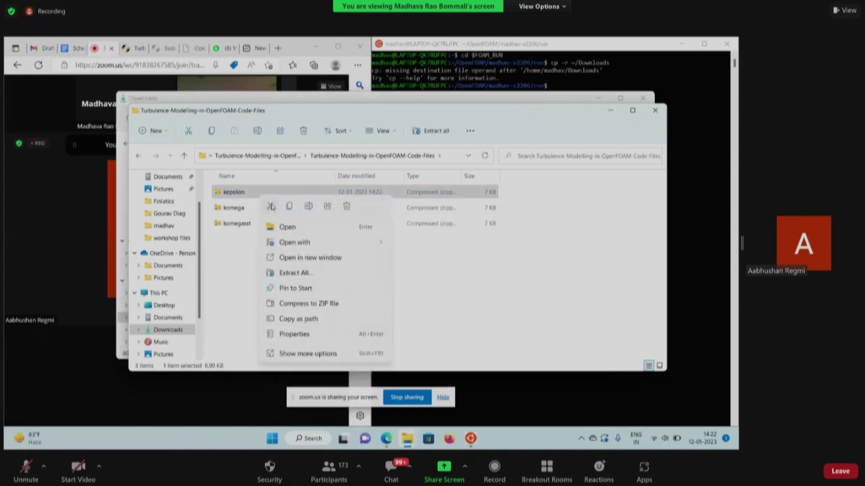
left_click(289, 275)
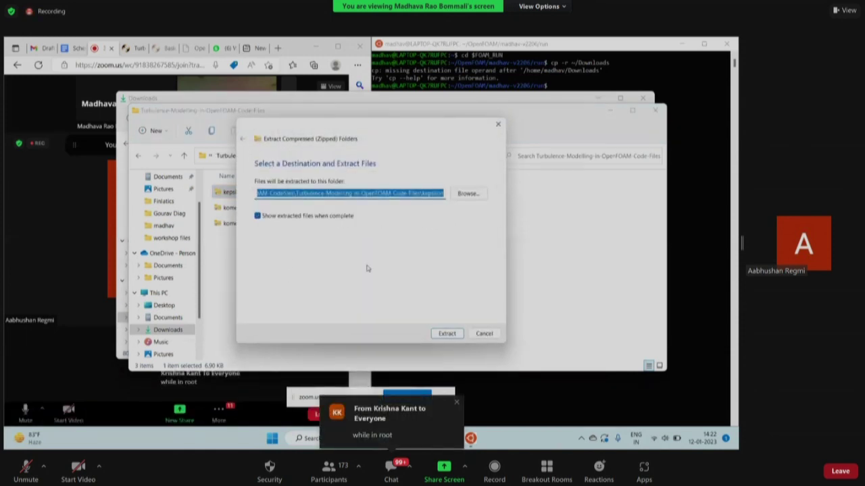
left_click(442, 331)
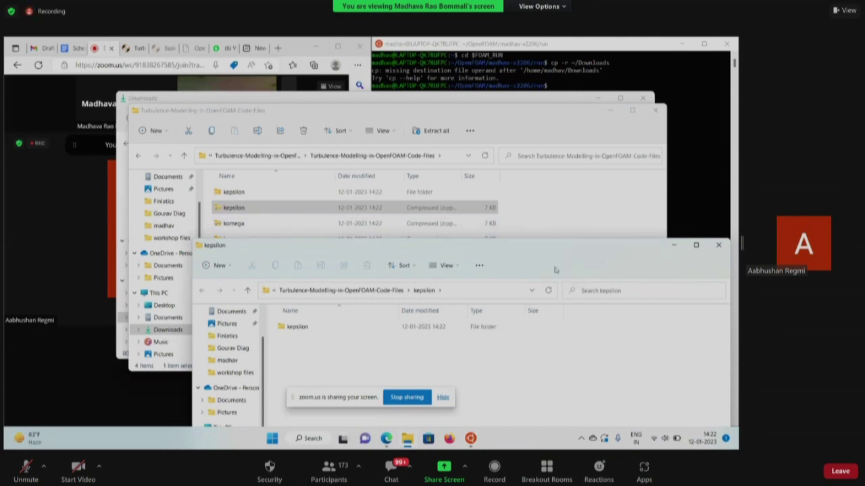
left_click(718, 245)
- Extract the komega archive to its default destination and close the extracted folder's window
left_click(412, 225)
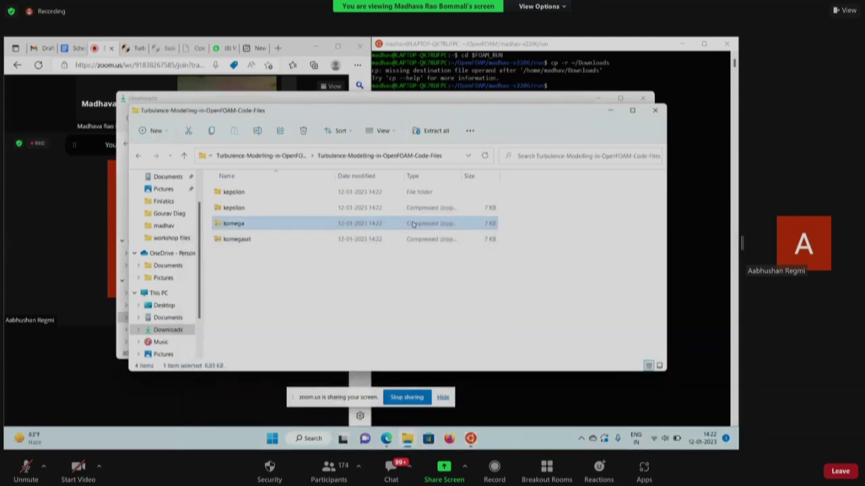
right_click(405, 225)
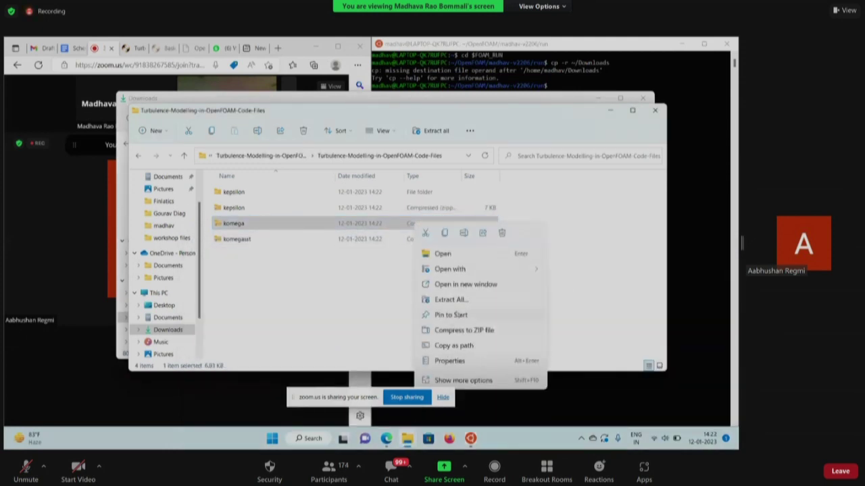
left_click(456, 300)
left_click(460, 333)
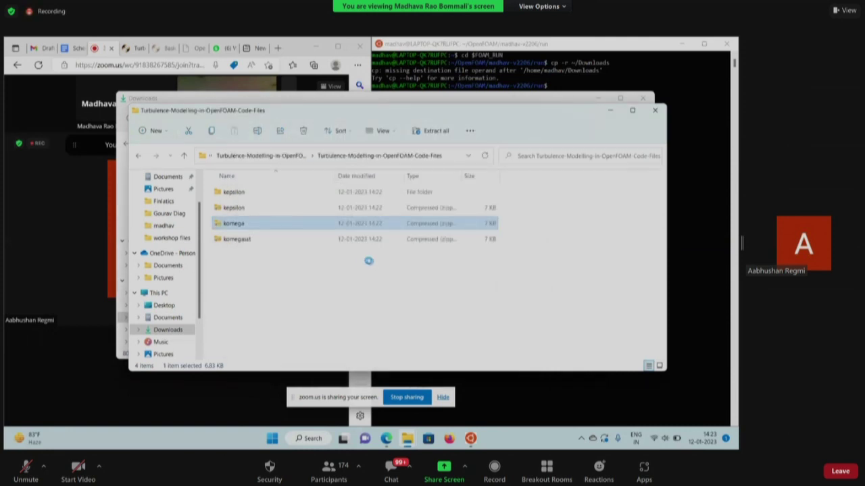
left_click(717, 165)
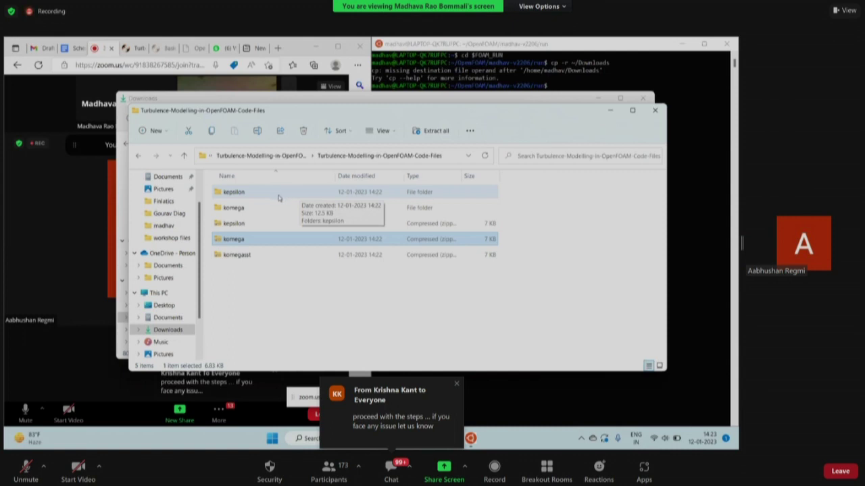
- Copy the extracted kepsilon and komega folders into the Downloads folder
left_click(263, 194)
key("shift+Down")
key("shift+Down")
key("shift+Up")
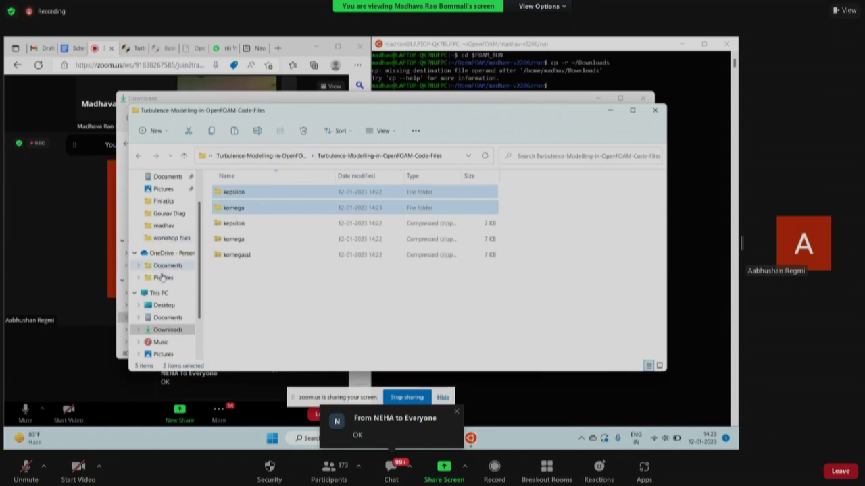
left_click(162, 331)
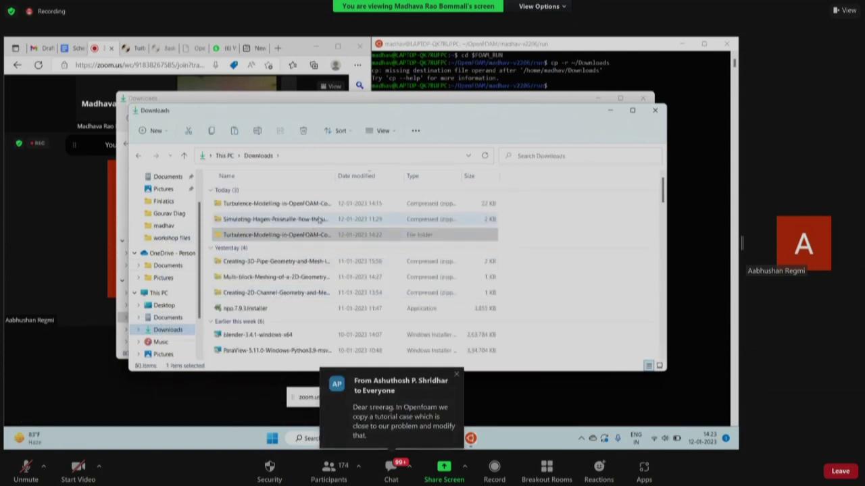
left_click(224, 155)
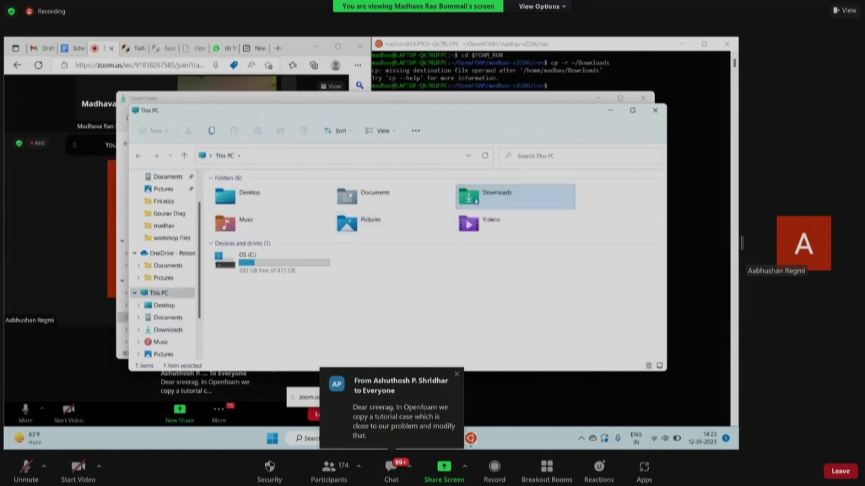
double_click(473, 199)
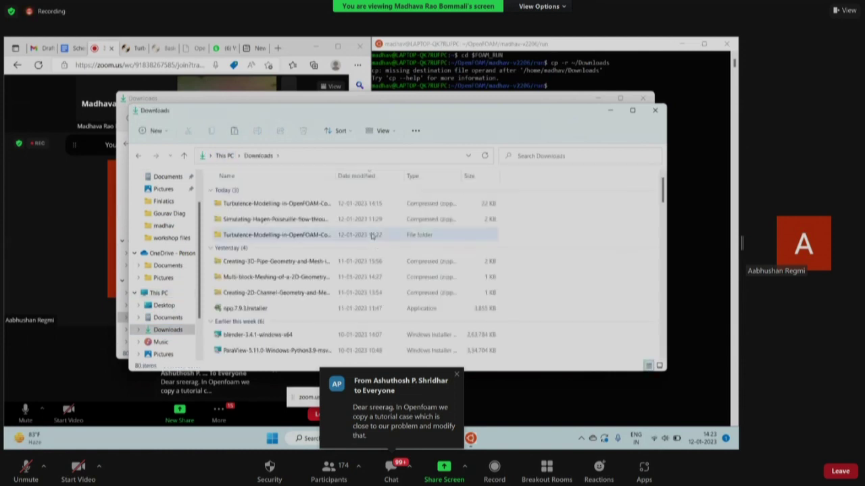
key("ctrl+v")
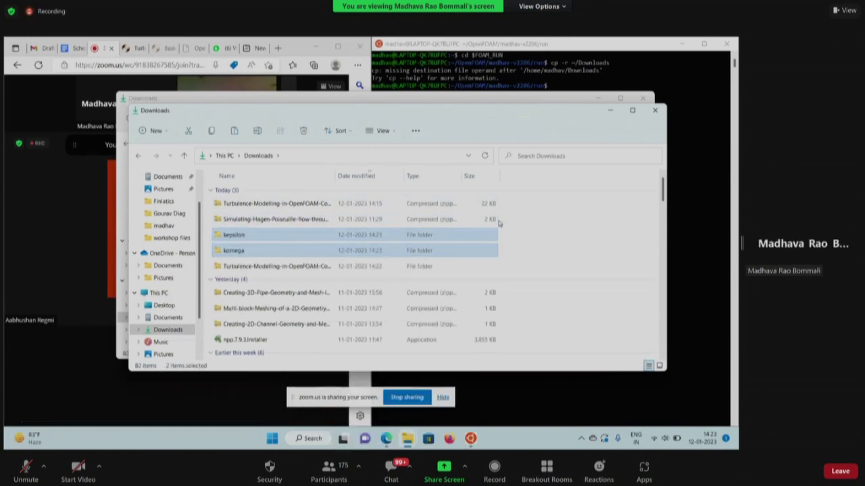
mouse_move(118, 411)
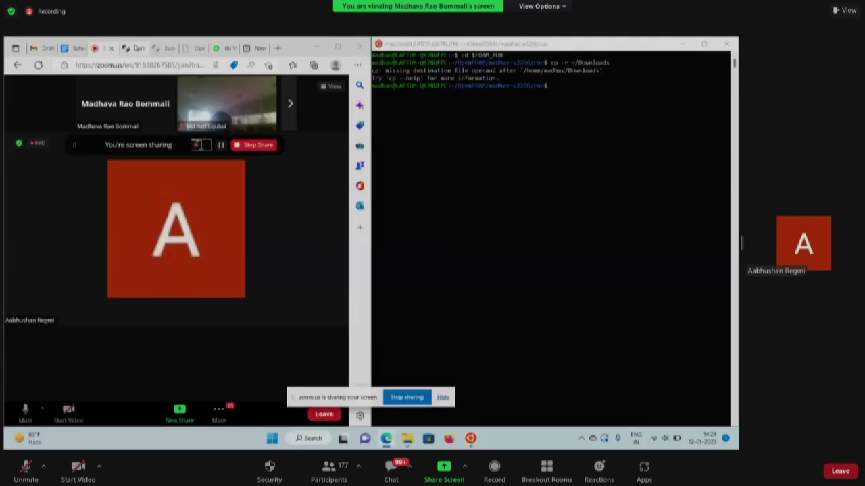
left_click(581, 93)
type("cp")
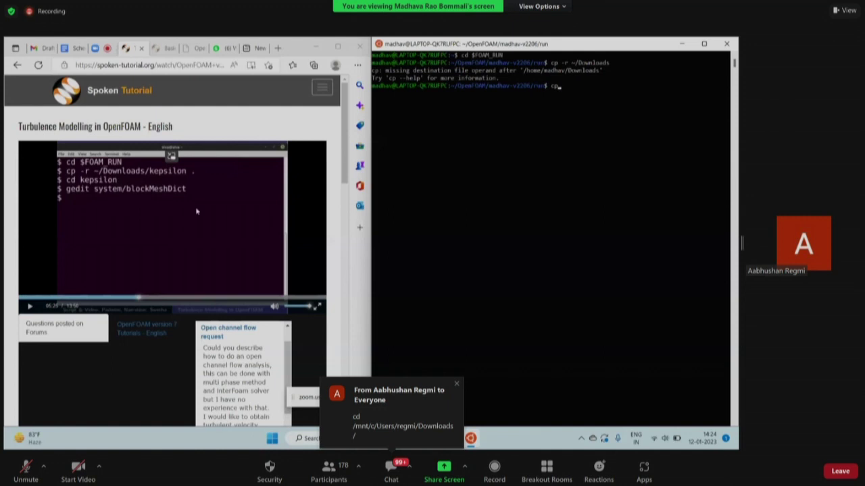
- Return to the Zoom meeting page and open the meeting chat to read the latest messages
left_click(106, 49)
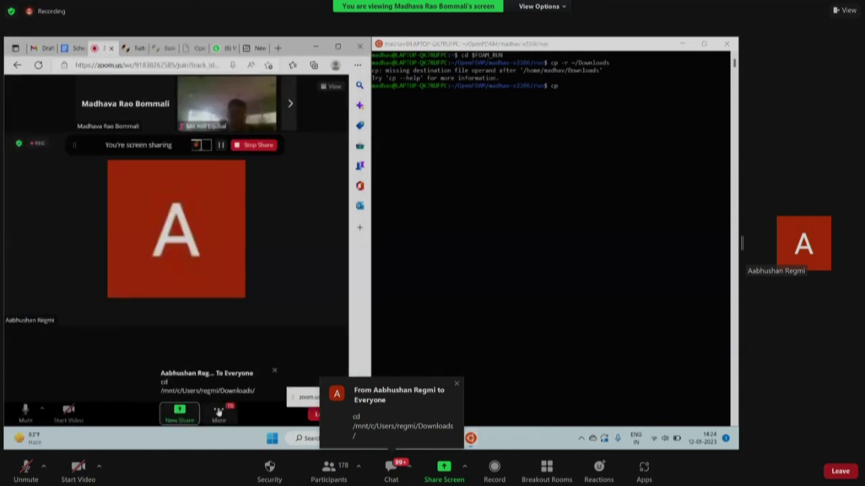
left_click(218, 411)
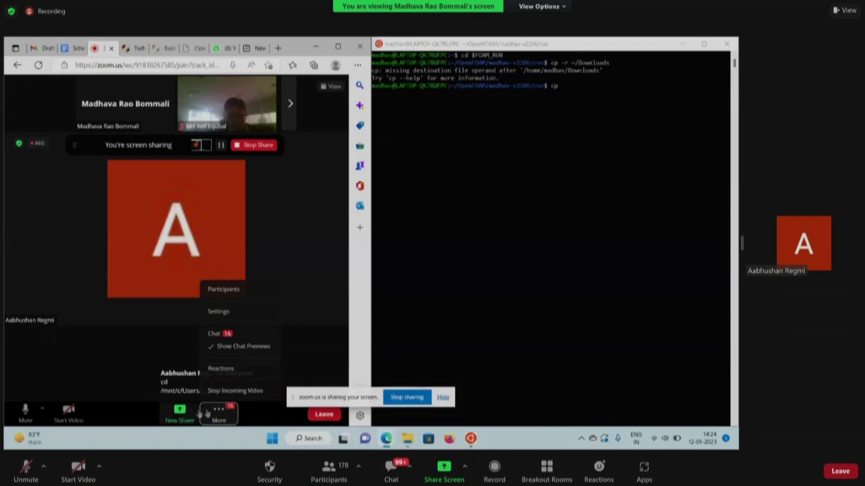
left_click(223, 333)
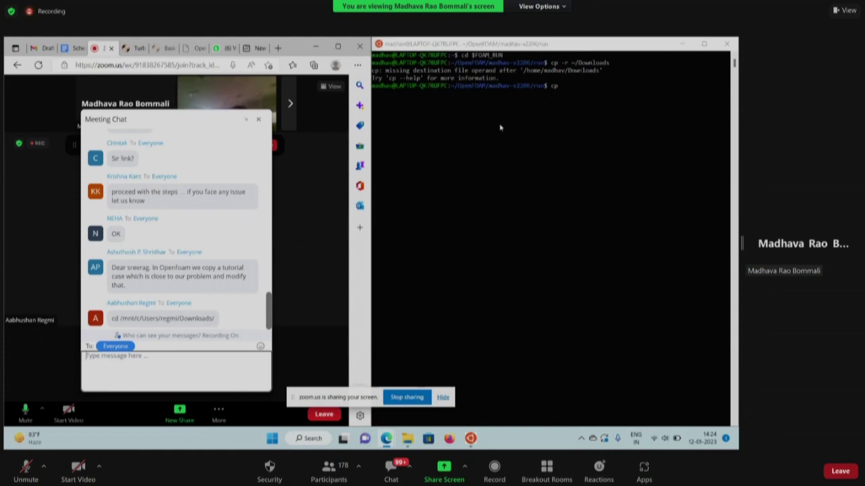
left_click(559, 89)
left_click(559, 88)
key("Escape")
key("BackSpace")
key("BackSpace")
type("cd")
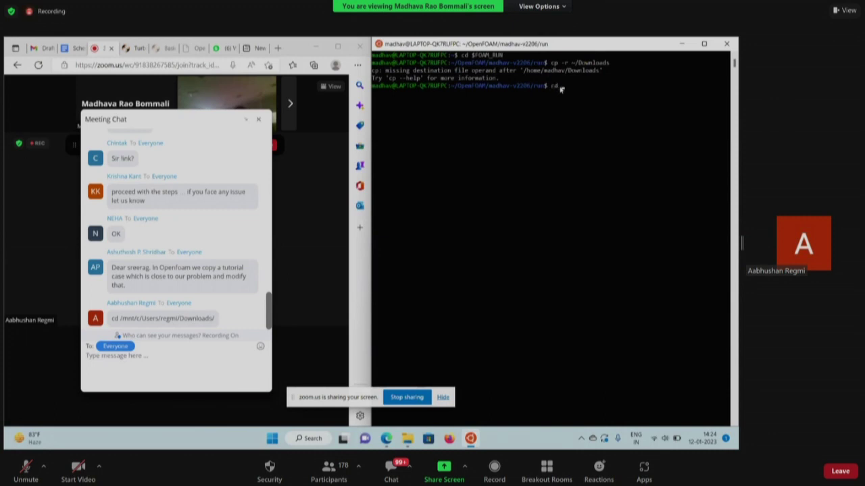
type(" /")
type("F")
type("OA")
type("M")
type("_")
type("RUN")
key("BackSpace")
key("BackSpace")
key("BackSpace")
key("BackSpace")
key("BackSpace")
key("BackSpace")
key("BackSpace")
key("BackSpace")
key("BackSpace")
key("BackSpace")
key("BackSpace")
key("BackSpace")
- Open the terminal's current run directory by running "explorer.exe ." and paste the copied kepsilon and komega folders there
type("explor")
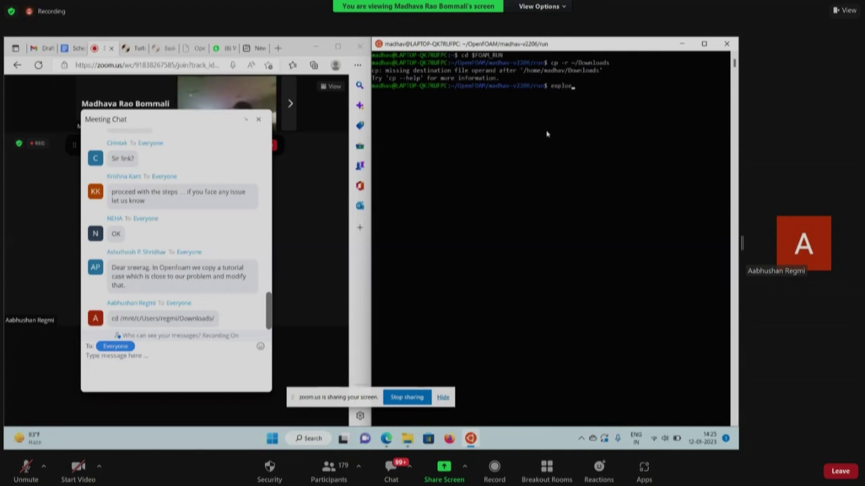
type("e.exe")
key("Left")
key("Left")
key("Left")
key("Left")
type("r")
key("Right")
key("Right")
key("Right")
type(".")
key("Return")
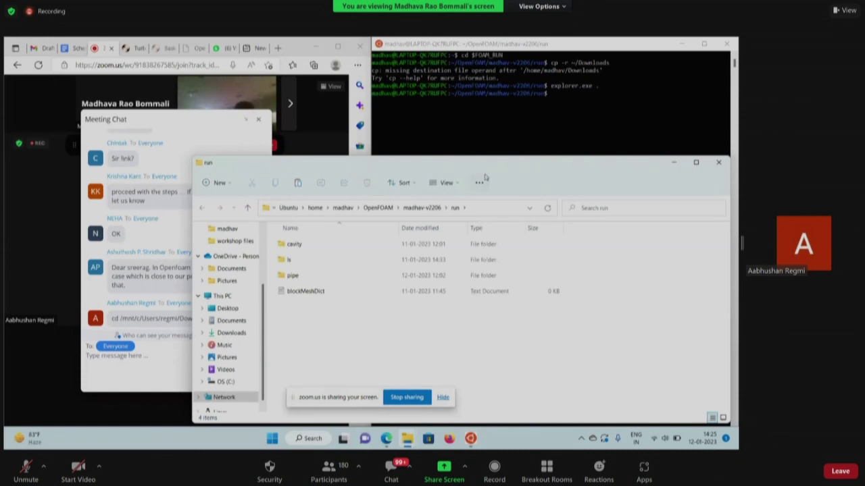
key("ctrl+v")
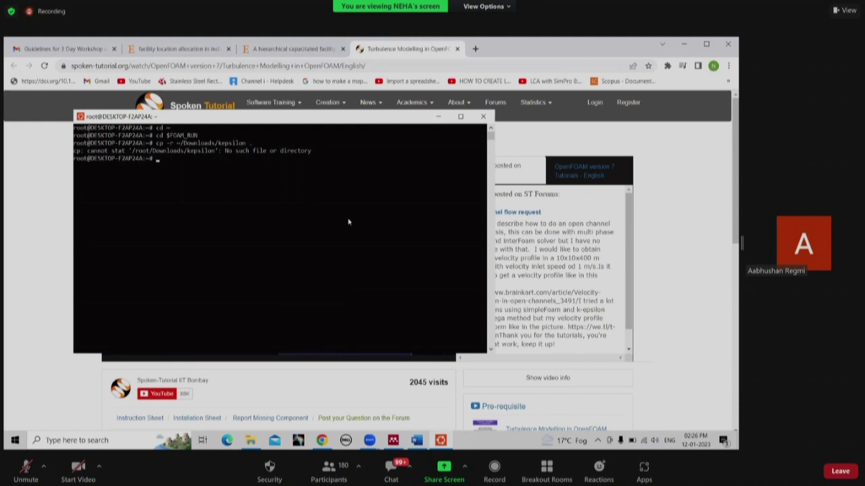
left_click(137, 443)
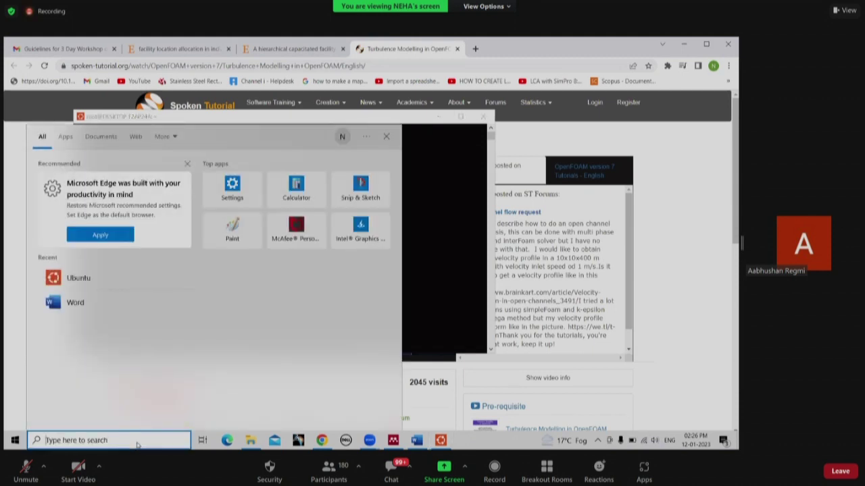
left_click(79, 278)
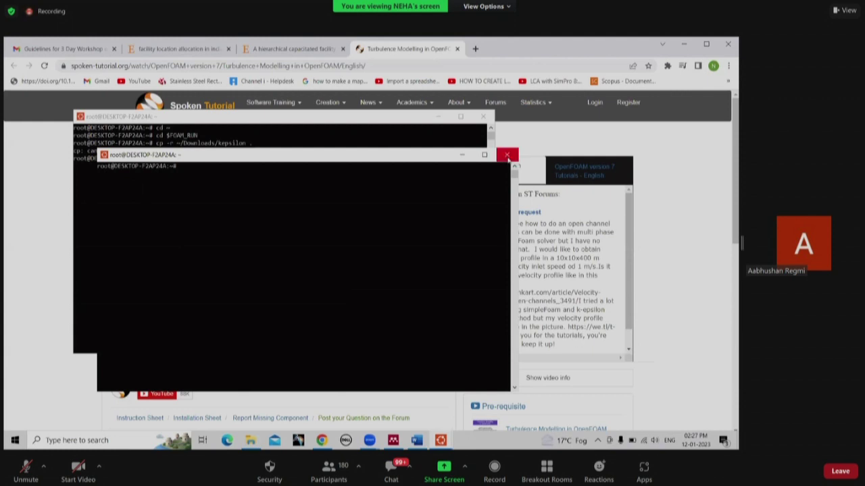
left_click(506, 154)
- Close the old root terminal, open a new Ubuntu terminal and enter a sudo su command with the personal account's username
left_click(482, 116)
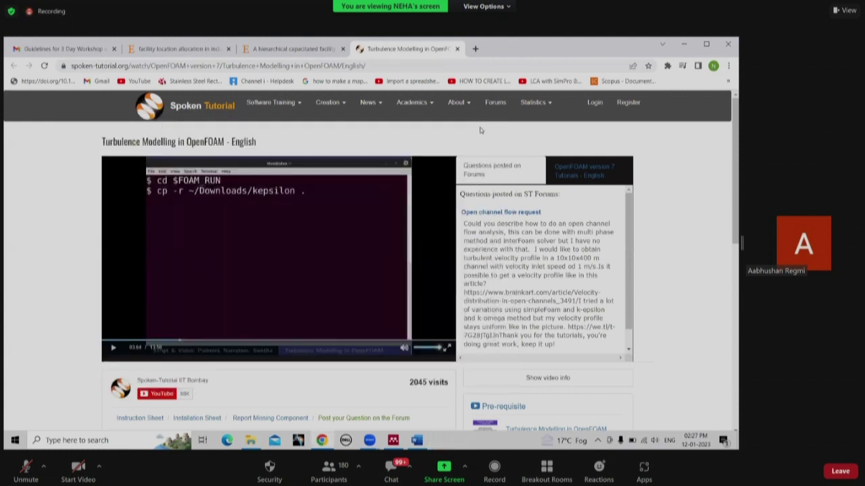
left_click(108, 440)
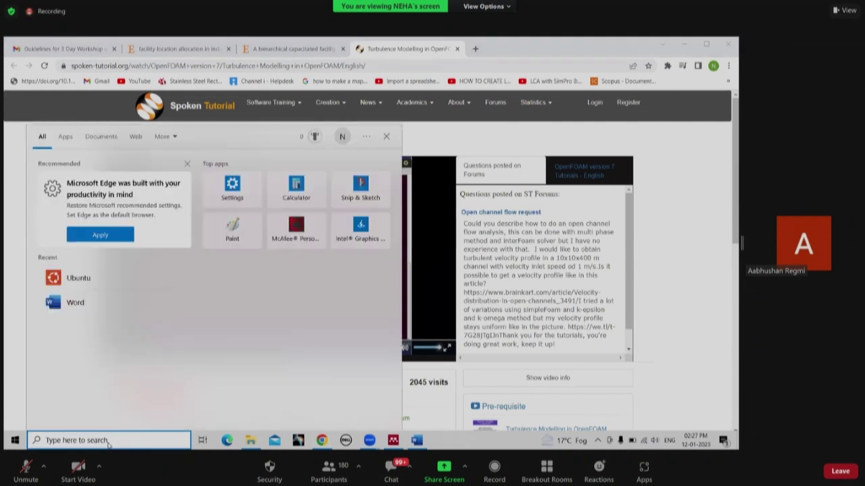
type("ubuntu")
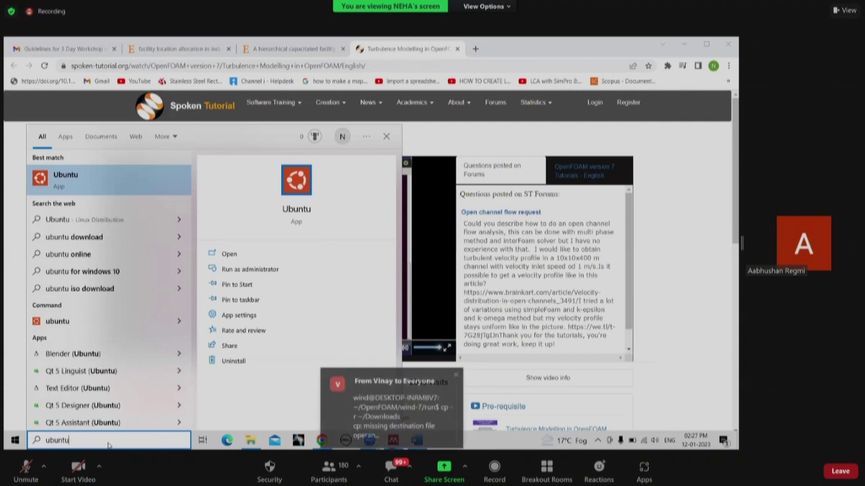
left_click(76, 184)
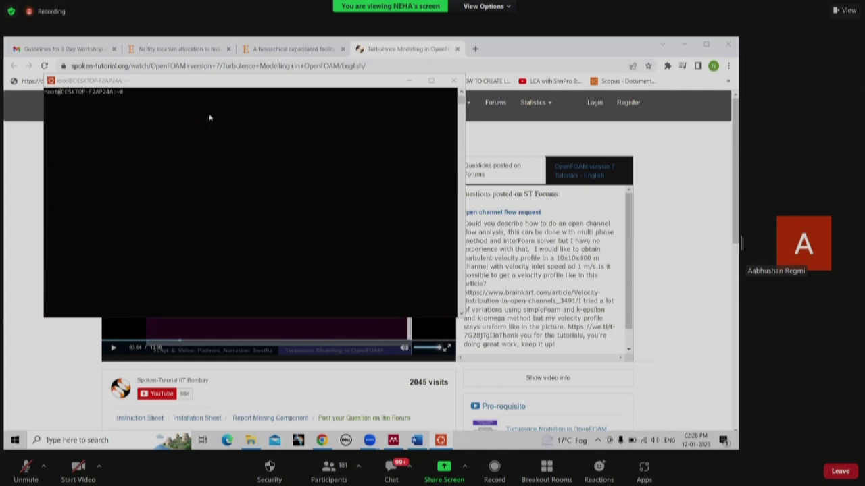
left_click_drag(343, 85, 382, 120)
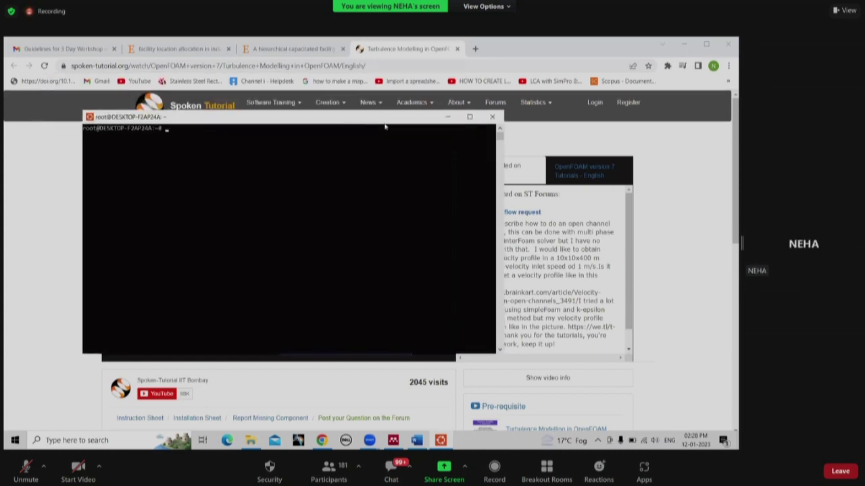
type("sudo su neha")
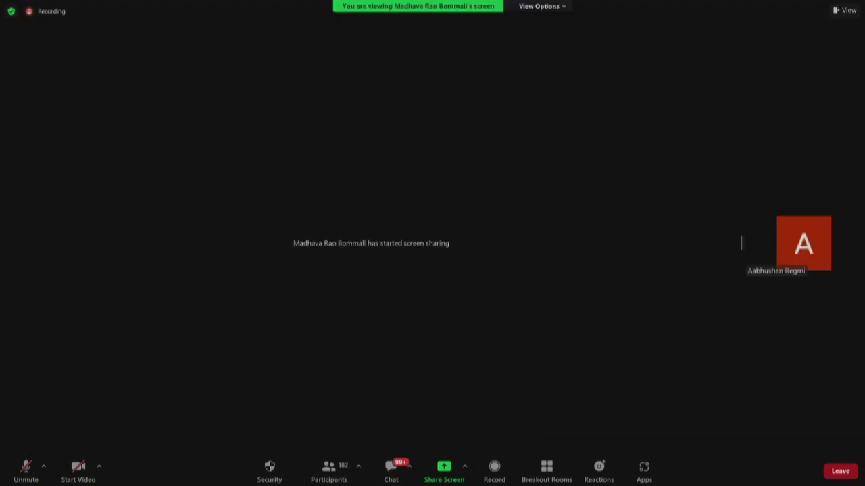
- Try to open the case's mesh file by running "notepad.exe system/blockMeshDict", then close Notepad
type("notep")
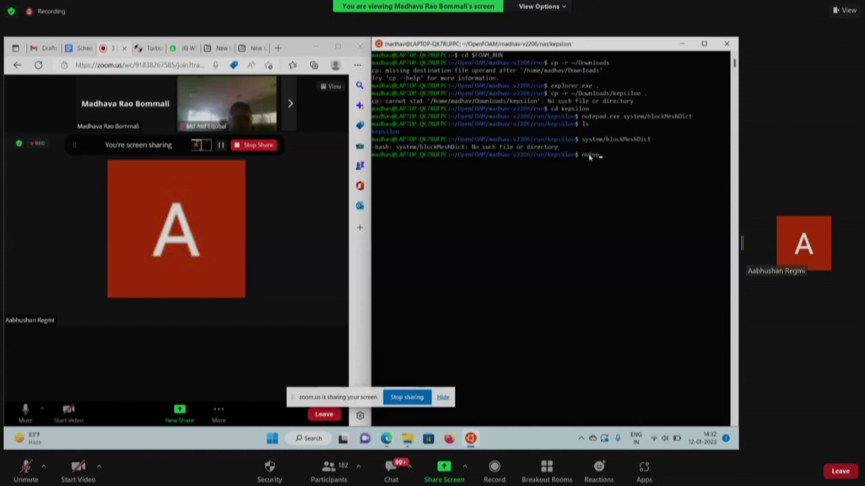
type("ad.exe ")
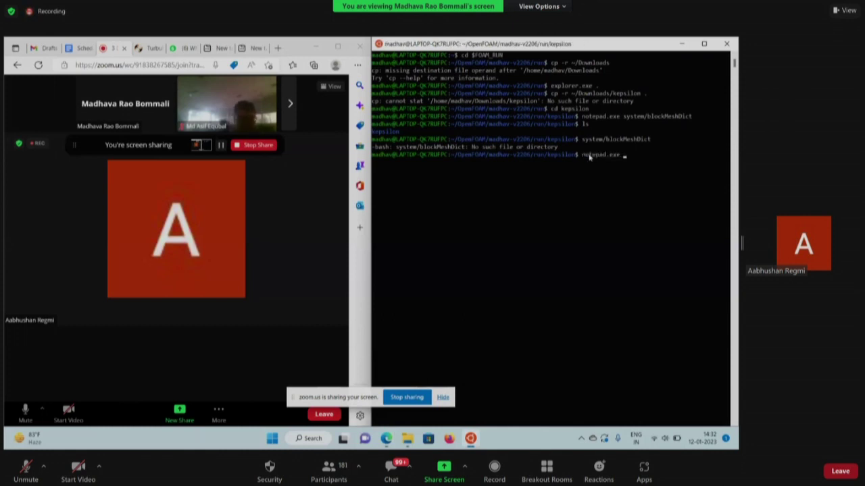
type("system/block")
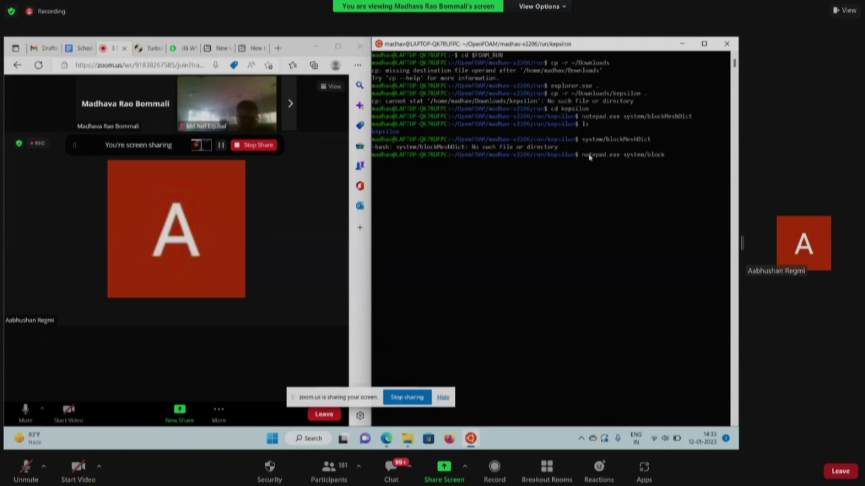
type("MeshDict")
key("Return")
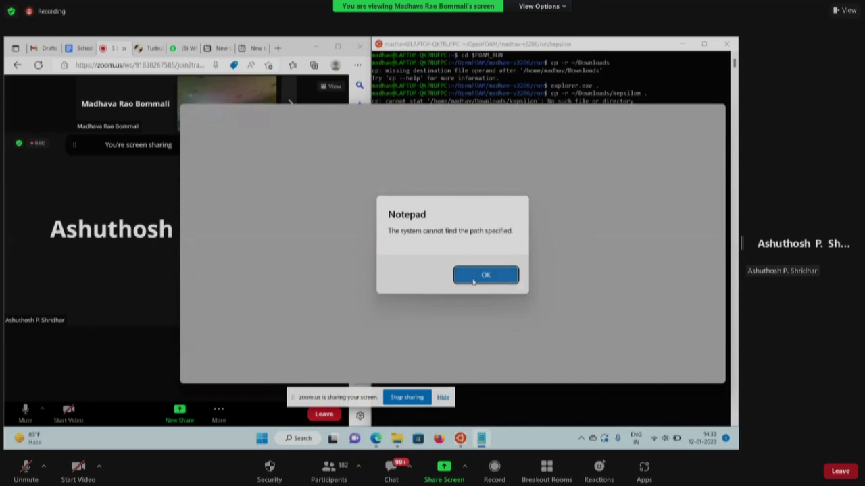
left_click(473, 279)
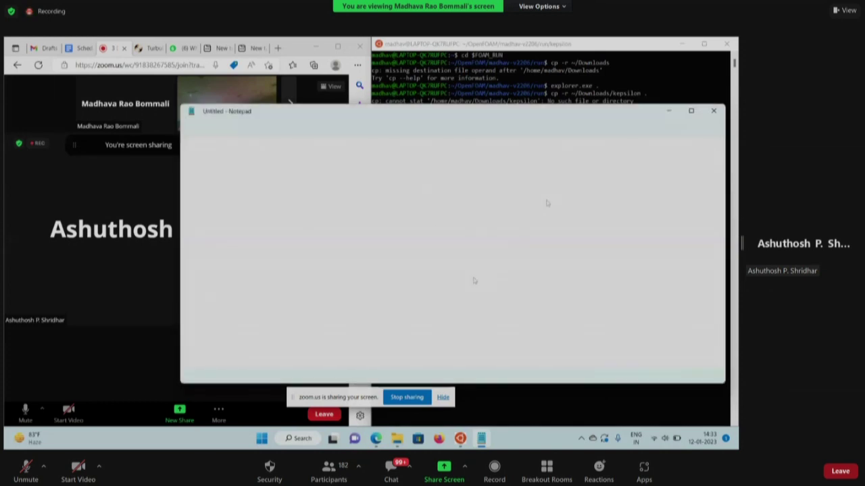
left_click(708, 114)
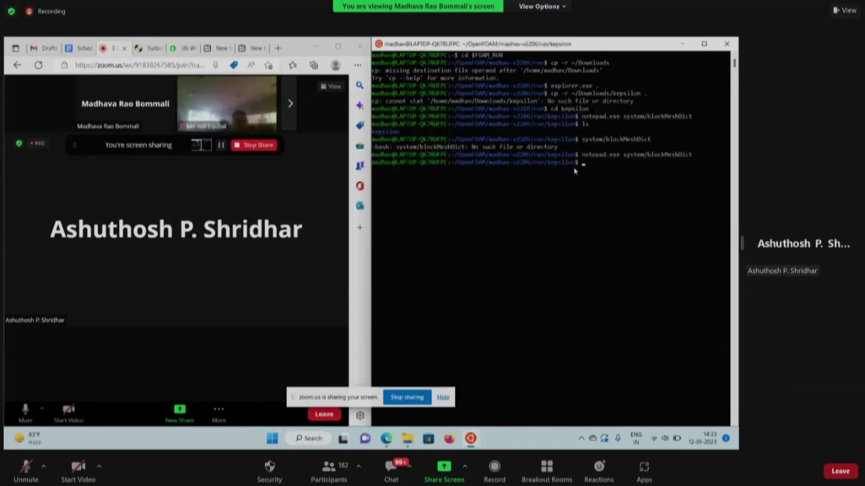
- Try to open the mesh file again with the command "notepad.exe system/blockMeshdict"
type("notepad.exe")
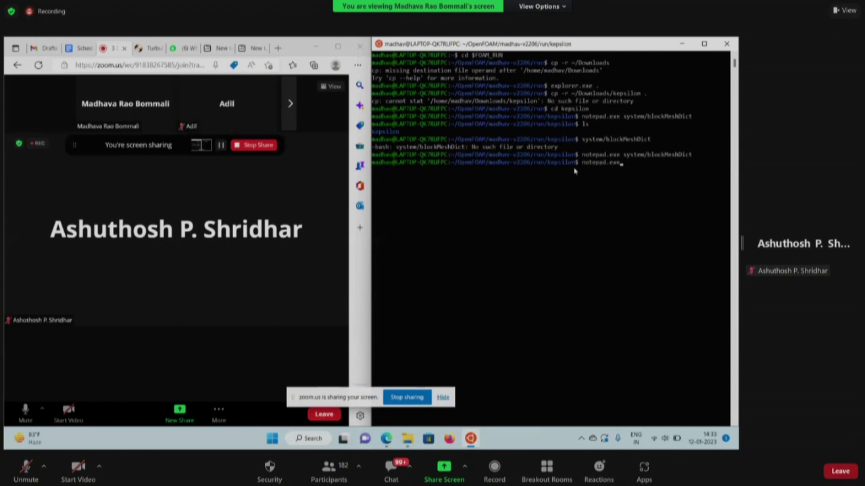
type(" system/")
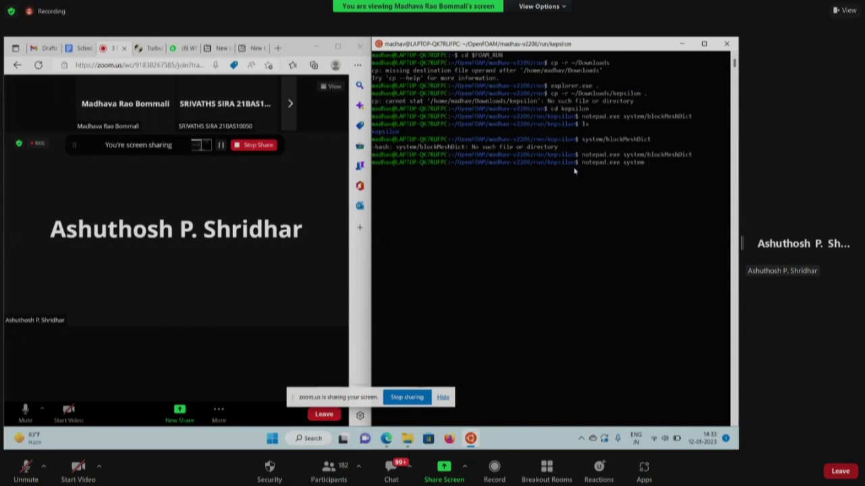
type("b")
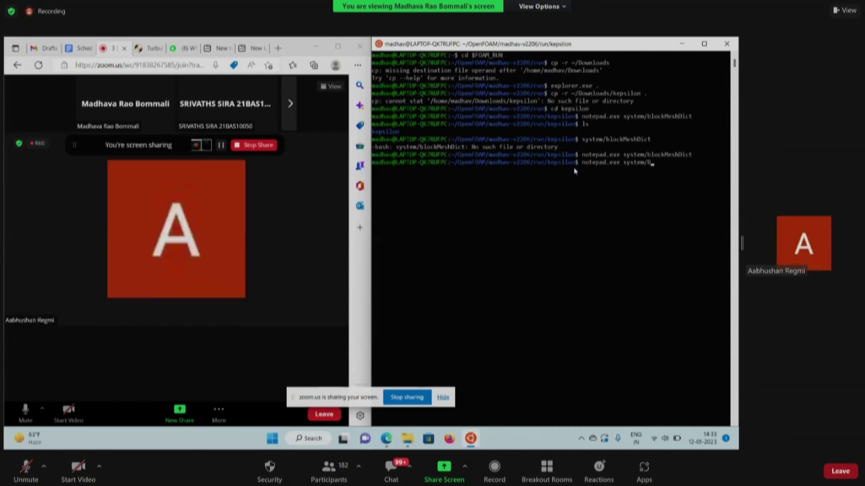
type("lockMeshDict")
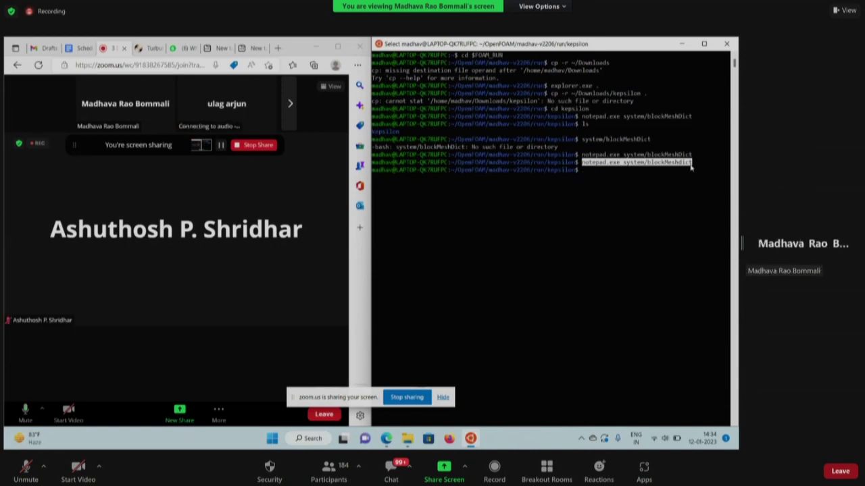
- Reuse the previous Notepad command with the file name changed to blockmeshDict, run it and close the empty Notepad window
right_click(692, 169)
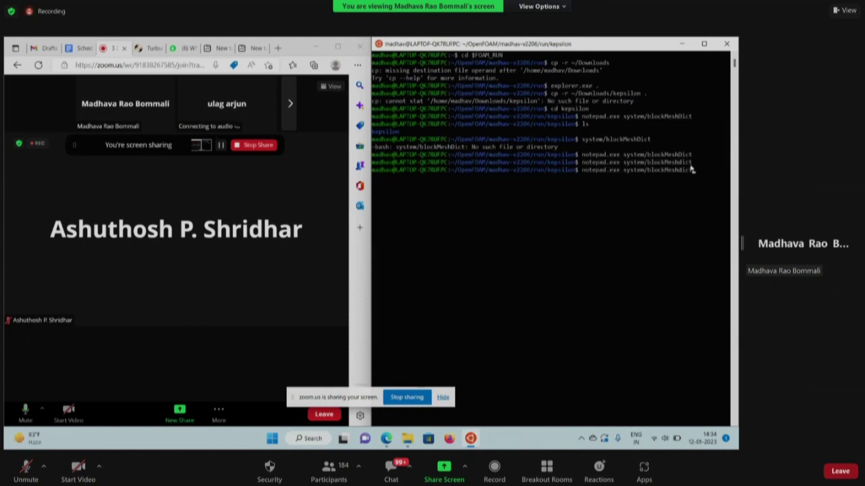
key("Left")
key("Left")
key("Left")
key("Left")
key("BackSpace")
key("BackSpace")
key("BackSpace")
key("BackSpace")
key("BackSpace")
key("BackSpace")
type("shDict")
key("Return")
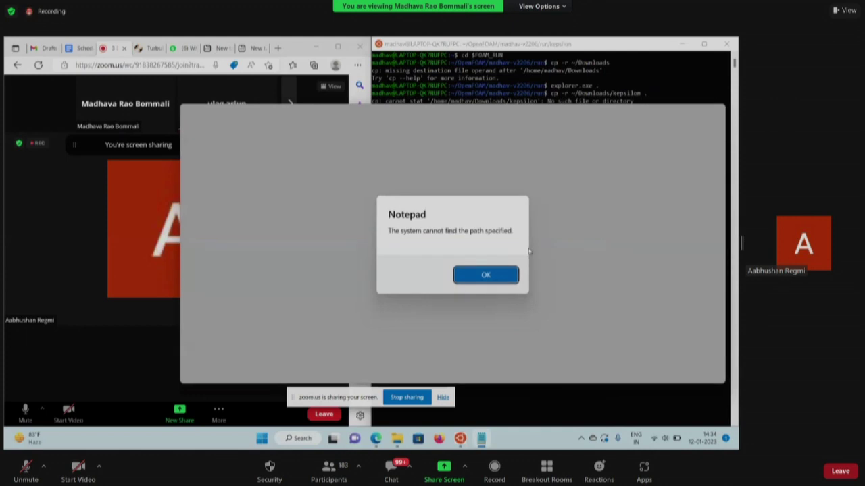
key("Return")
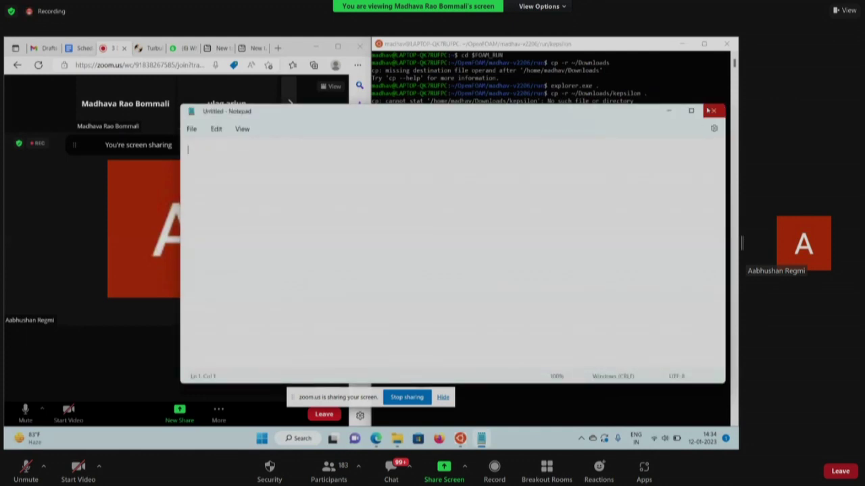
left_click(709, 110)
- Copy the last command back to the prompt, correct the file name to blockMeshDict, run it and close Notepad
left_click_drag(690, 169, 583, 172)
right_click(582, 171)
right_click(582, 171)
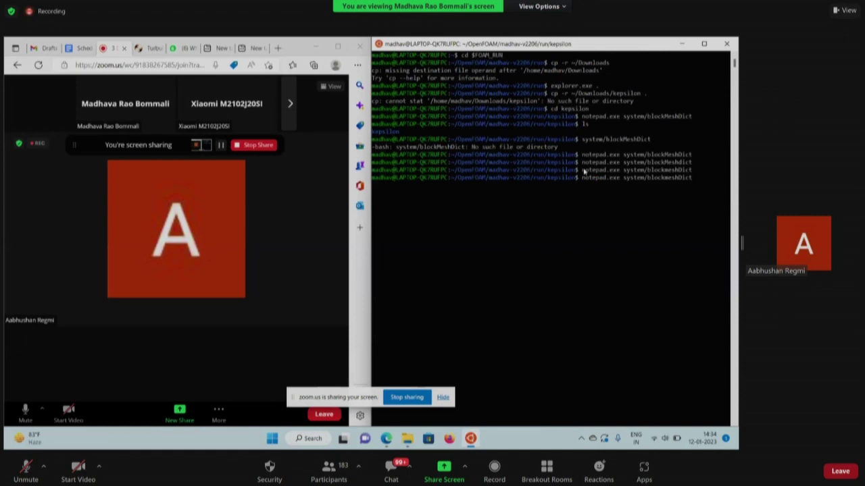
left_click(689, 179)
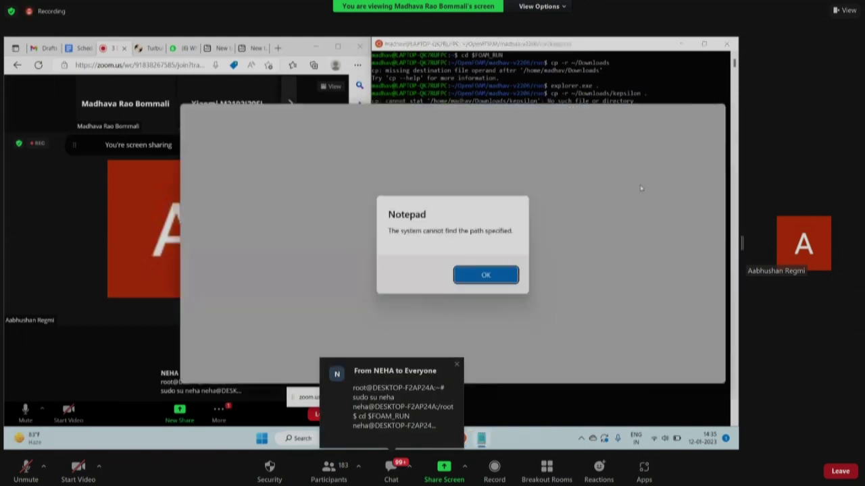
left_click(499, 277)
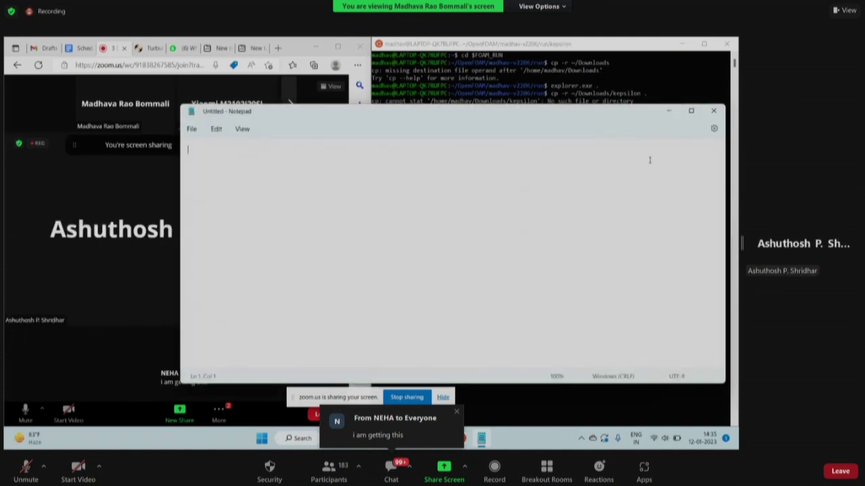
left_click(713, 110)
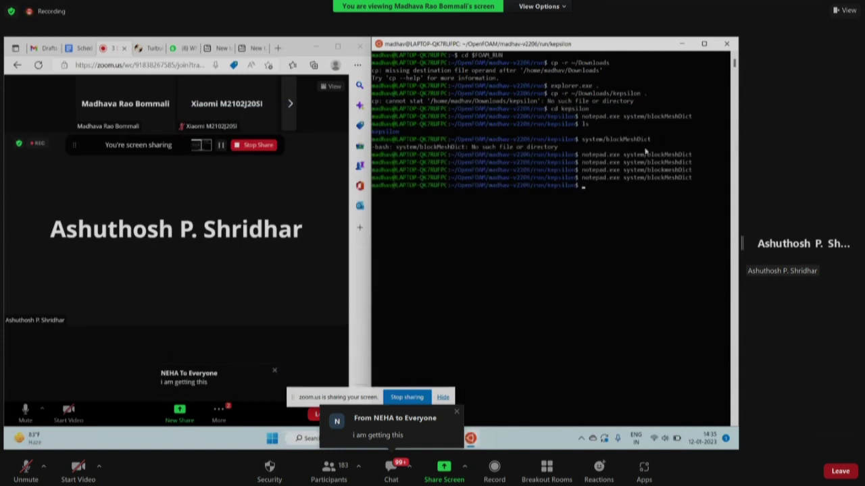
- Check the directory structure by running "ls system" and "ls" in the current kepsilon directory
type("ls system")
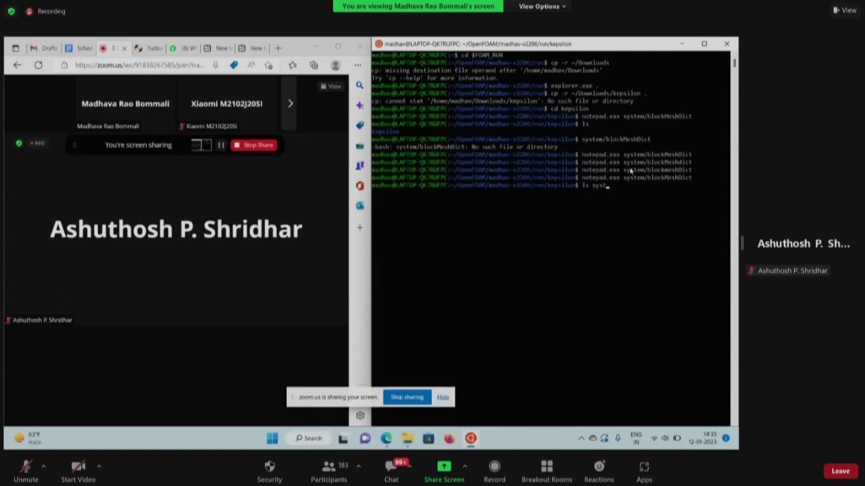
key("Return")
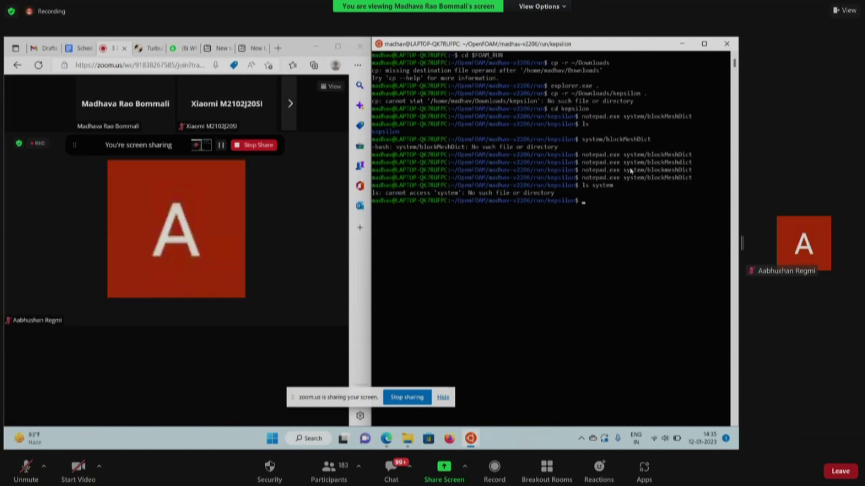
type("ls")
key("Return")
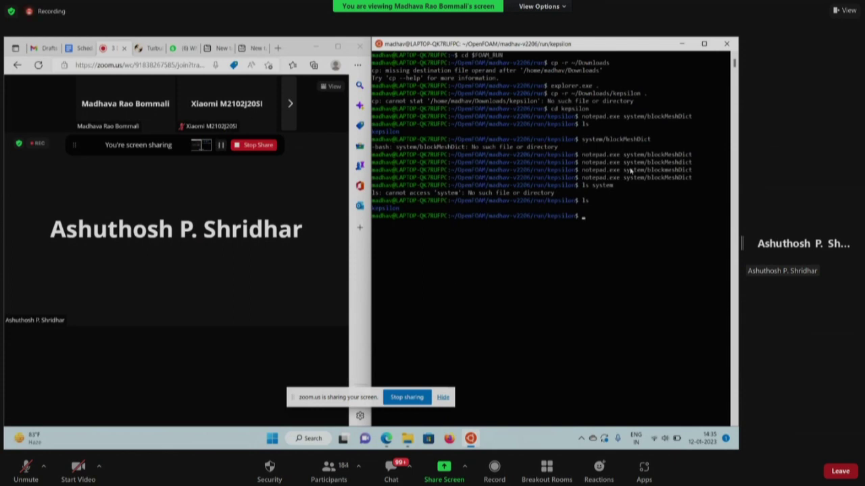
- Change into the nested folder with "cd kepsilon/" and list its contents with ls
type("cd kepsilon/")
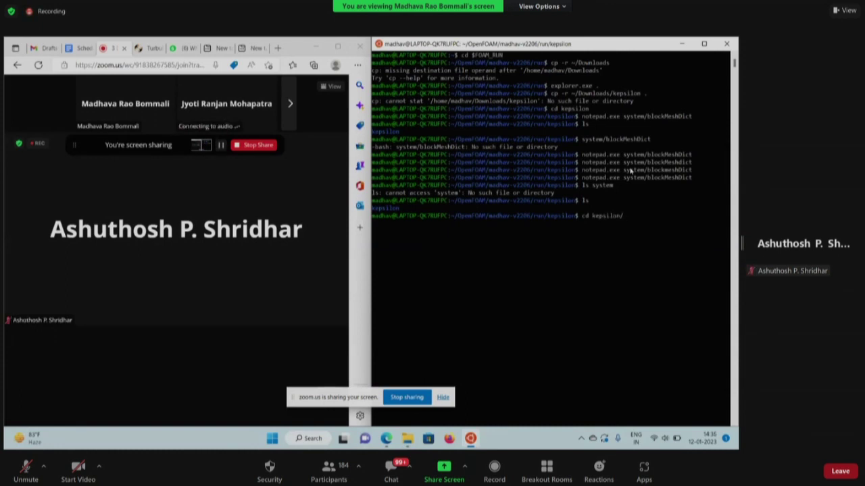
key("Return")
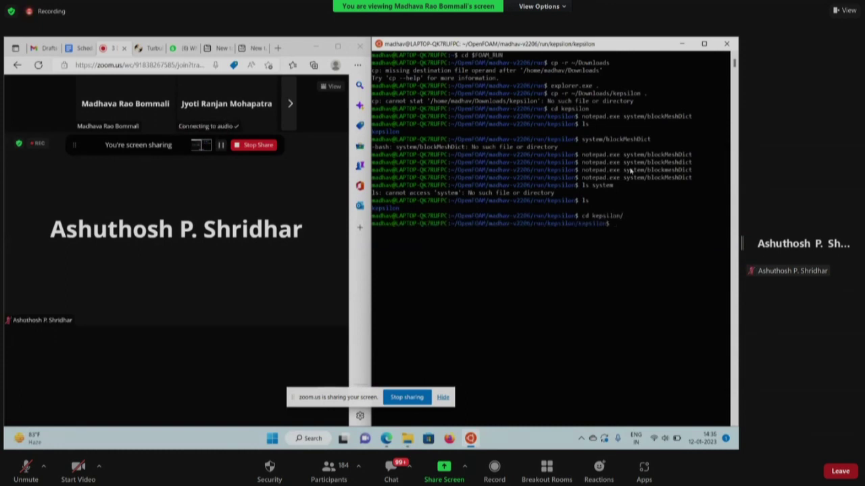
type("ls")
key("Return")
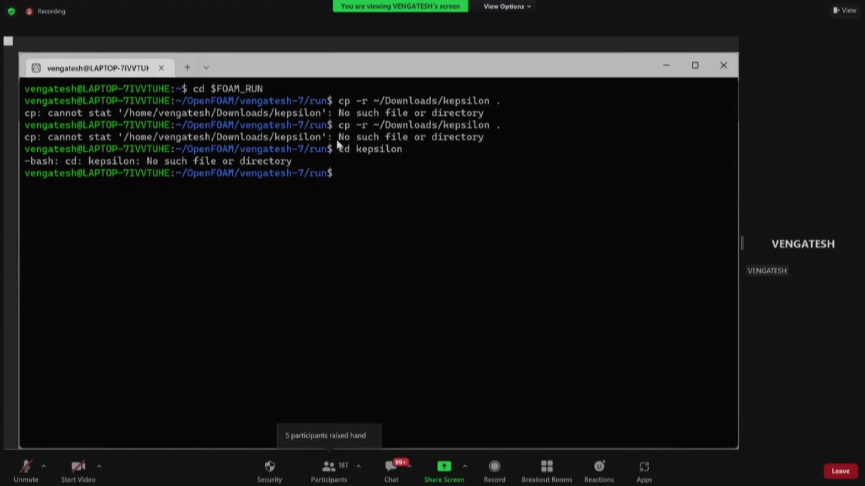
left_click_drag(339, 128, 502, 132)
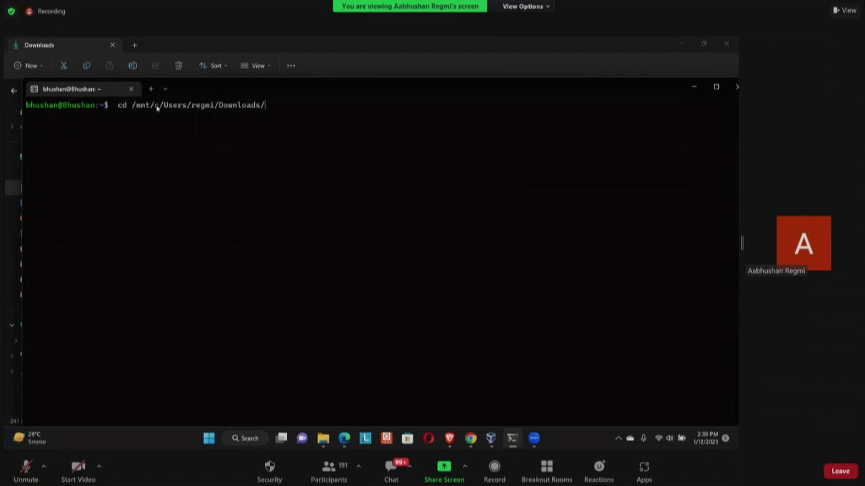
- Minimize the terminal, browse from This PC through the C: drive's Users and personal folders to Downloads, and show its full path
left_click(692, 86)
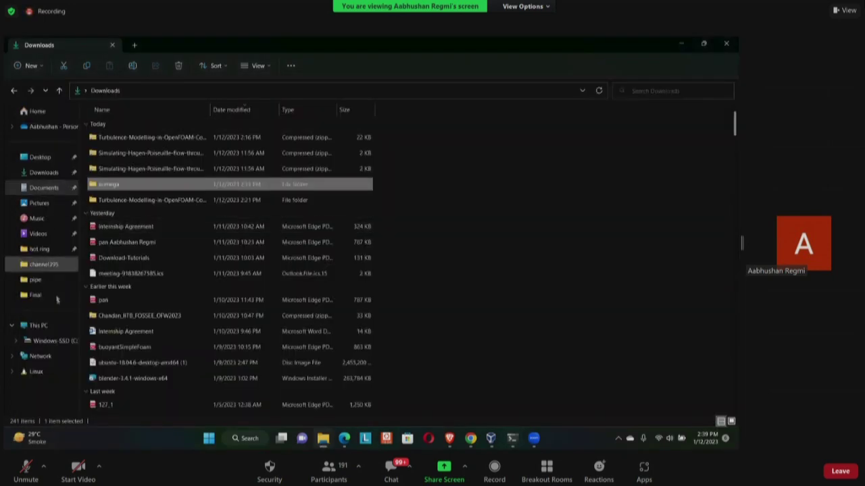
left_click(54, 326)
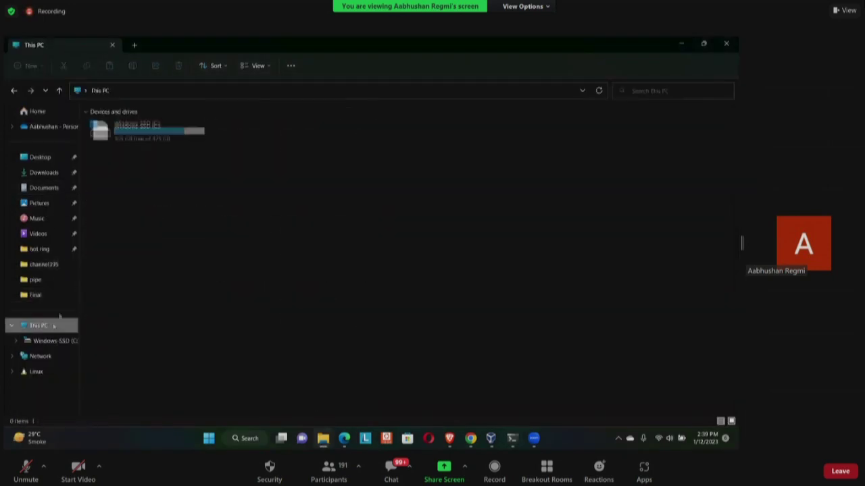
double_click(136, 140)
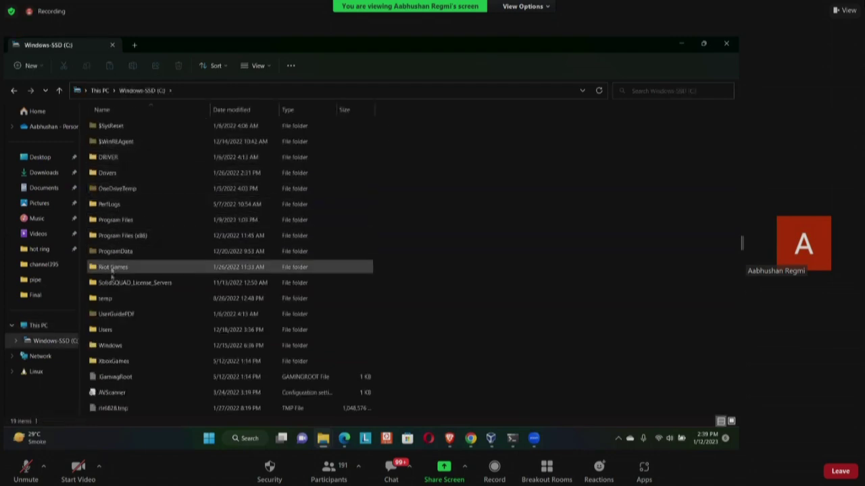
double_click(112, 331)
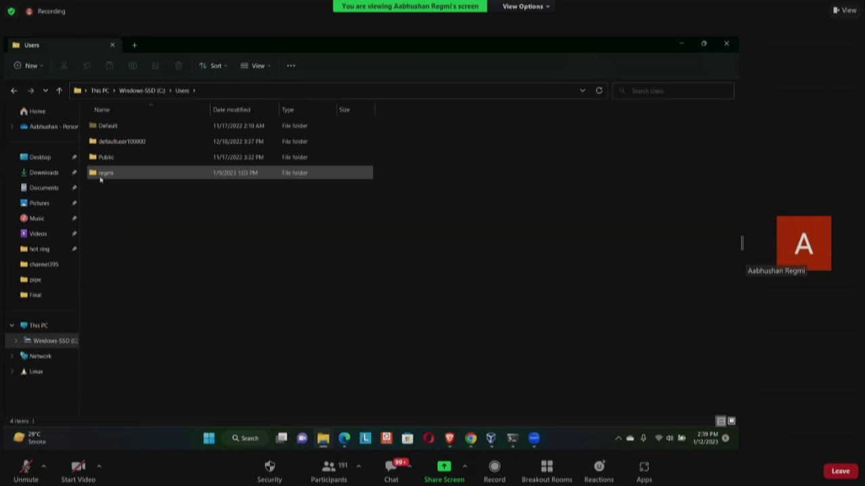
double_click(126, 174)
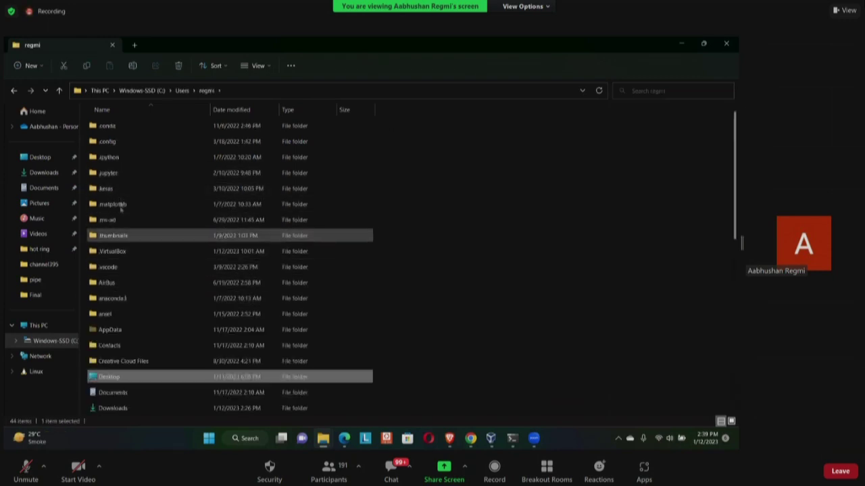
left_click(118, 204)
left_click(114, 376)
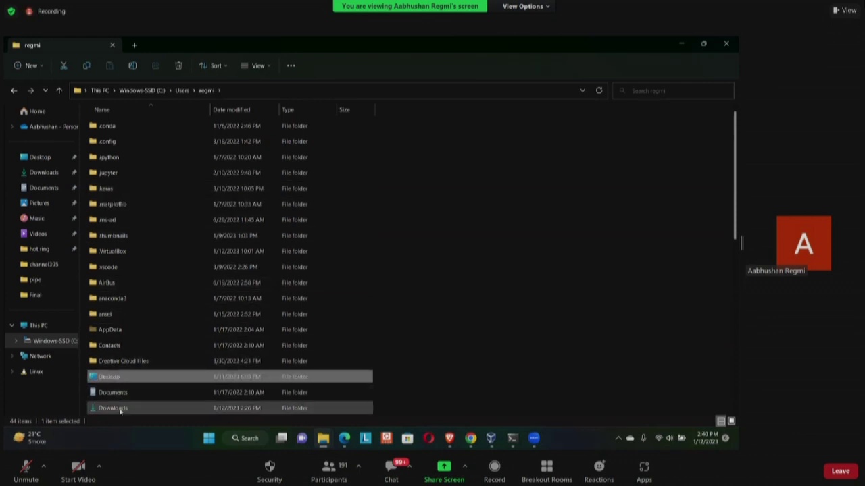
left_click(121, 409)
double_click(120, 409)
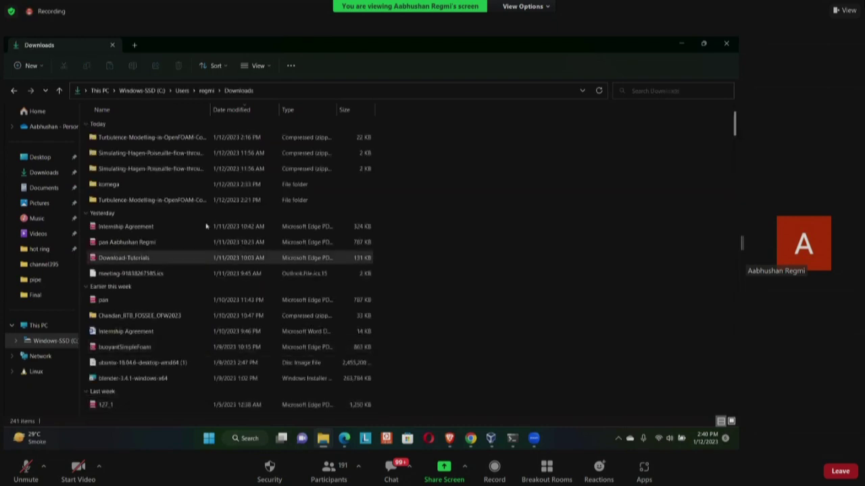
left_click(273, 92)
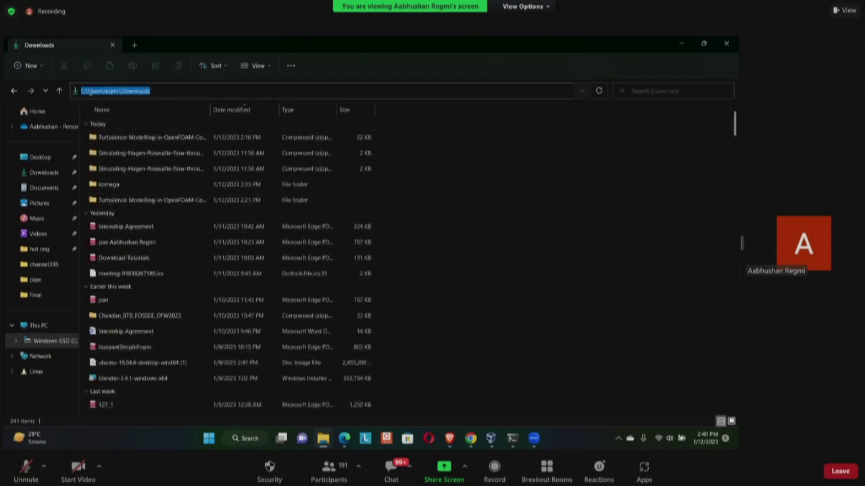
- Return to the terminal, change into the personal account's Downloads folder under /mnt/c/Users and list its contents with ls
left_click(512, 437)
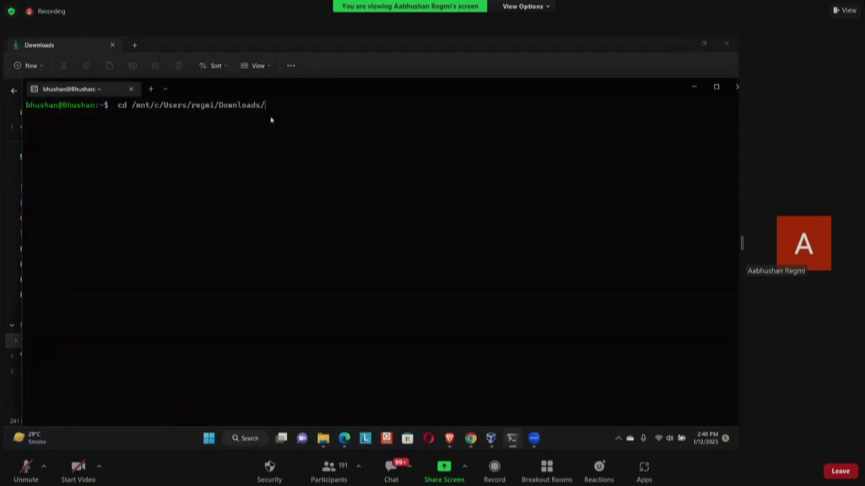
key("Return")
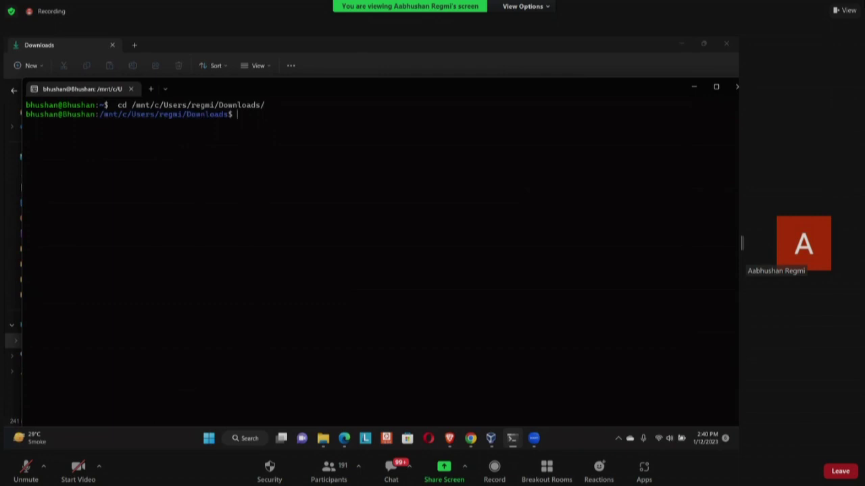
left_click_drag(191, 105, 214, 106)
left_click(242, 116)
left_click_drag(106, 116, 233, 119)
left_click(244, 119)
type("ls")
key("Return")
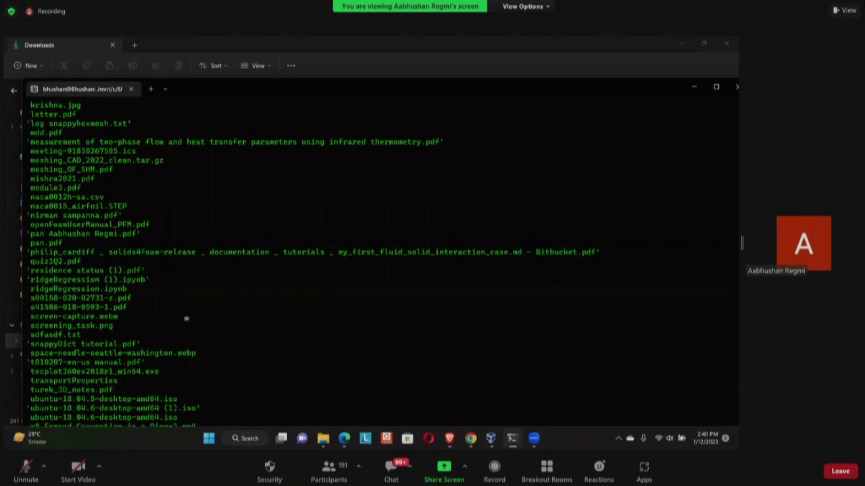
- Clear the terminal, change into the komega folder in Downloads and list its contents with ls
key("ctrl+l")
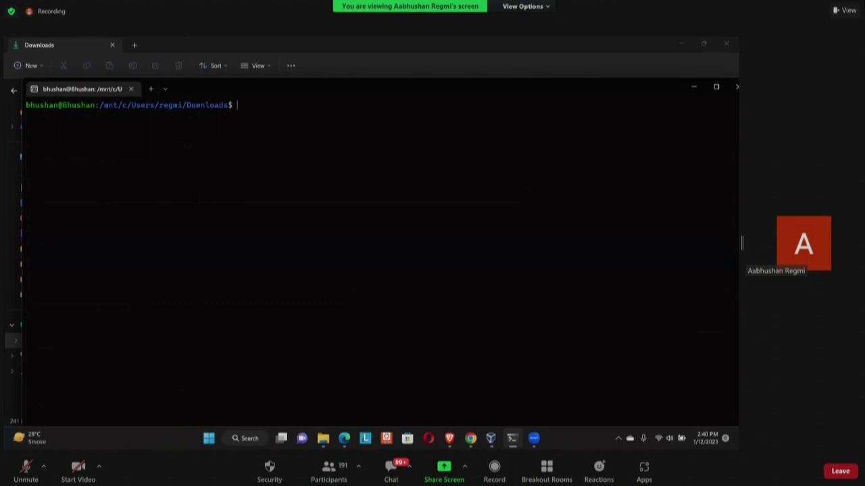
type("cd k0")
left_click_drag(386, 93, 426, 220)
key("Tab")
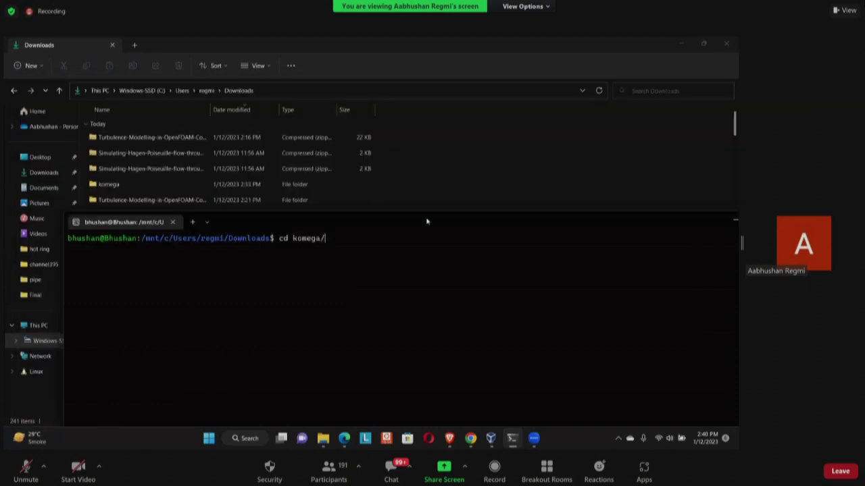
key("Return")
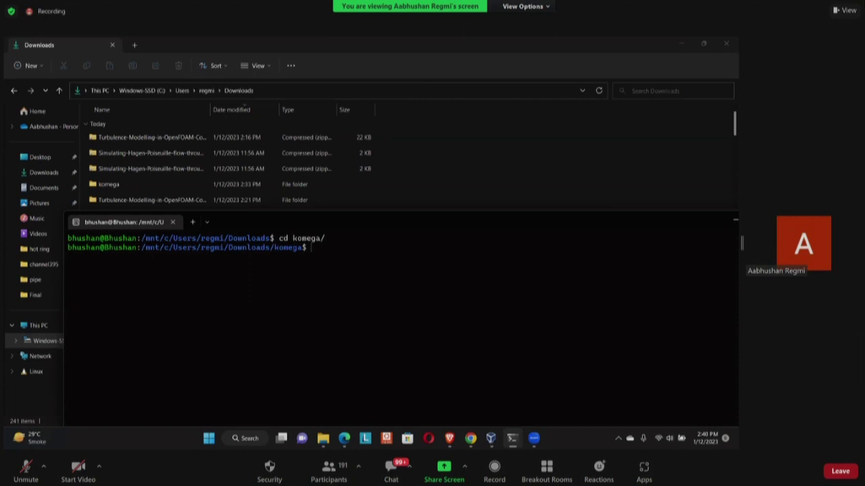
type("ls")
key("Return")
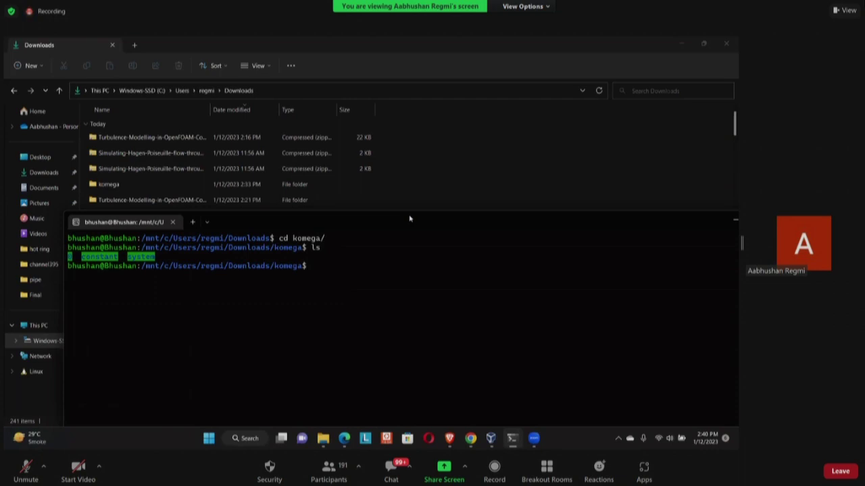
- Enlarge the terminal text and open system/blockMeshDict of the komega case with notepad.exe
key("super+Up")
key("ctrl+plus")
key("ctrl+plus")
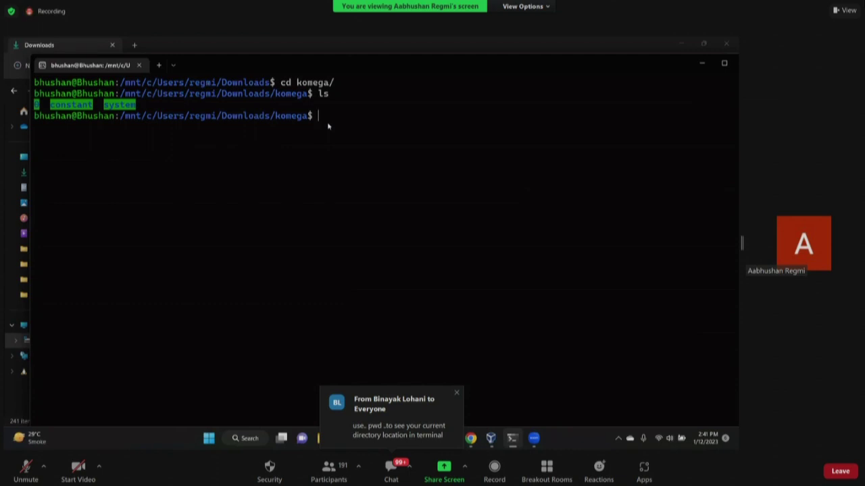
type("notepad.exe sy")
key("Tab")
type("block")
key("Tab")
key("Return")
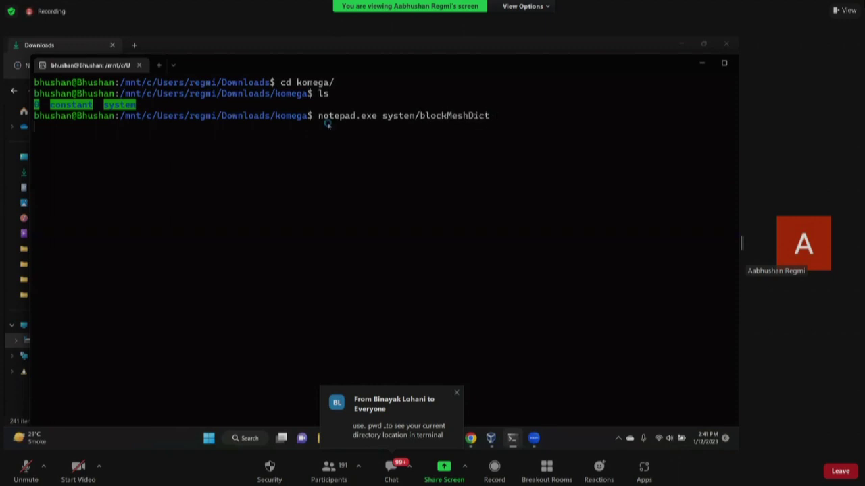
- Examine the vertices list, the two hex blocks and their simpleGrading values in blockMeshDict
scroll(265, 251, "down", 5)
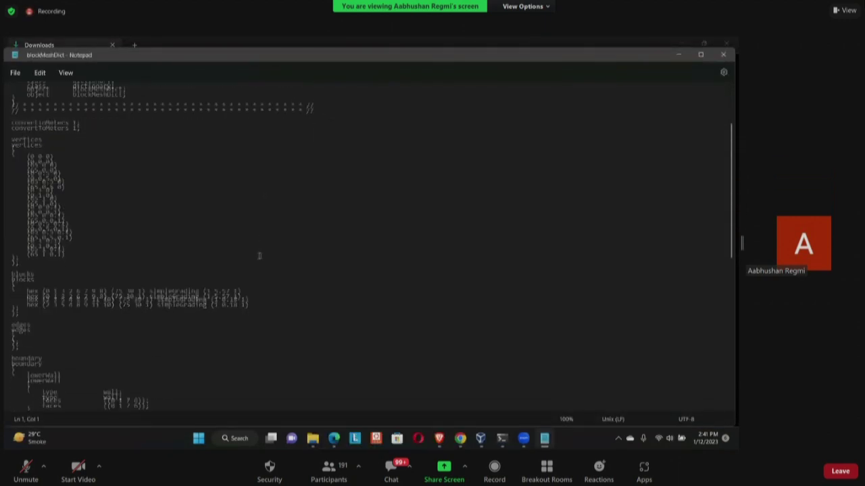
left_click(28, 280)
left_click_drag(28, 281, 248, 288)
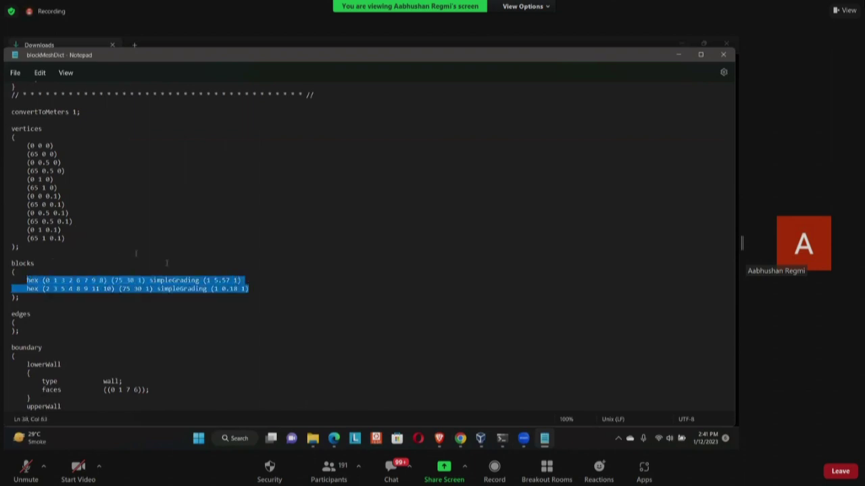
left_click_drag(84, 243, 14, 143)
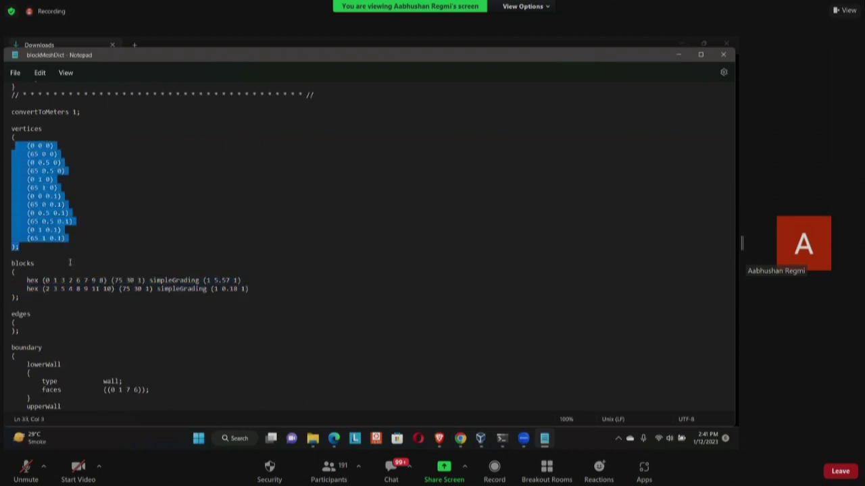
left_click(115, 307)
left_click_drag(211, 281, 229, 280)
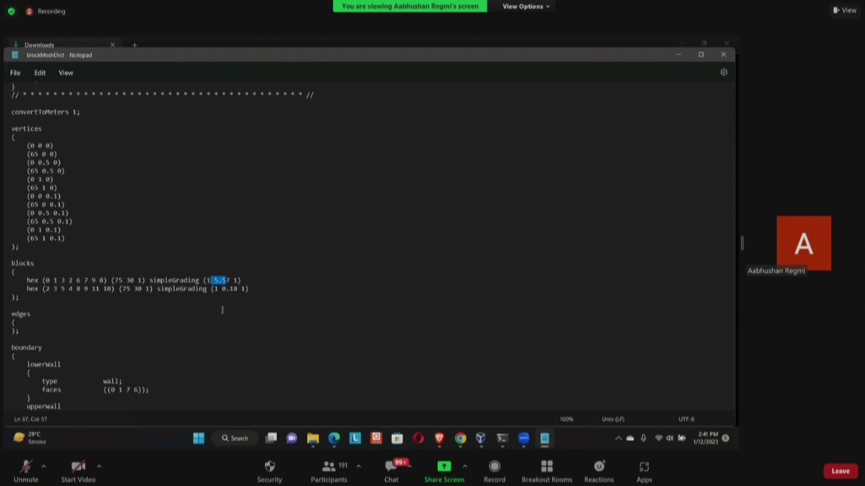
- Review the boundary patches and the mergePatchPairs section in blockMeshDict, and close the file
scroll(221, 310, "down", 8)
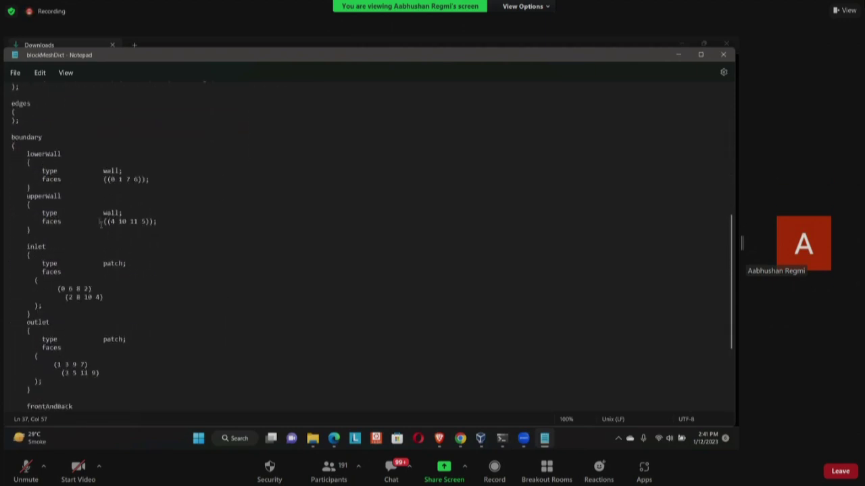
scroll(68, 189, "down", 1)
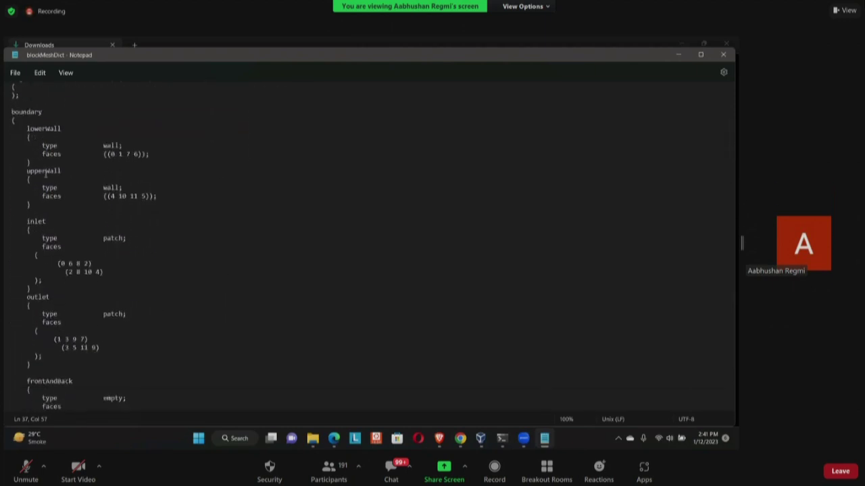
scroll(40, 298, "down", 2)
scroll(46, 307, "down", 3)
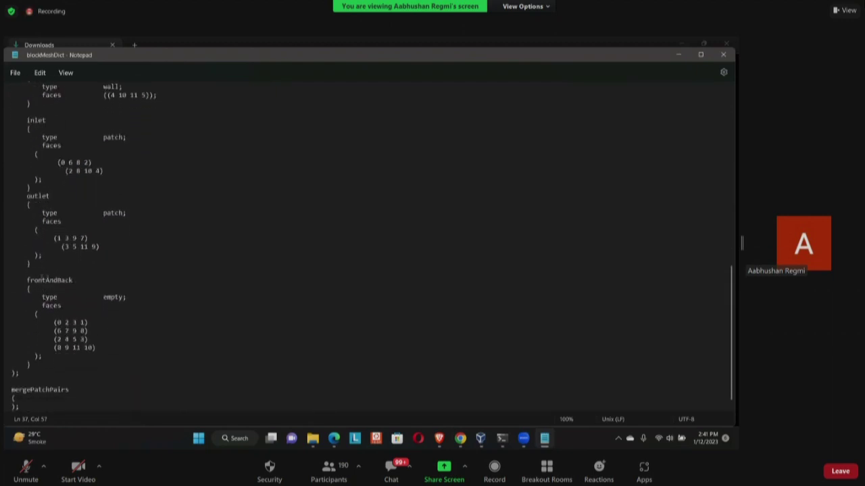
scroll(109, 318, "down", 1)
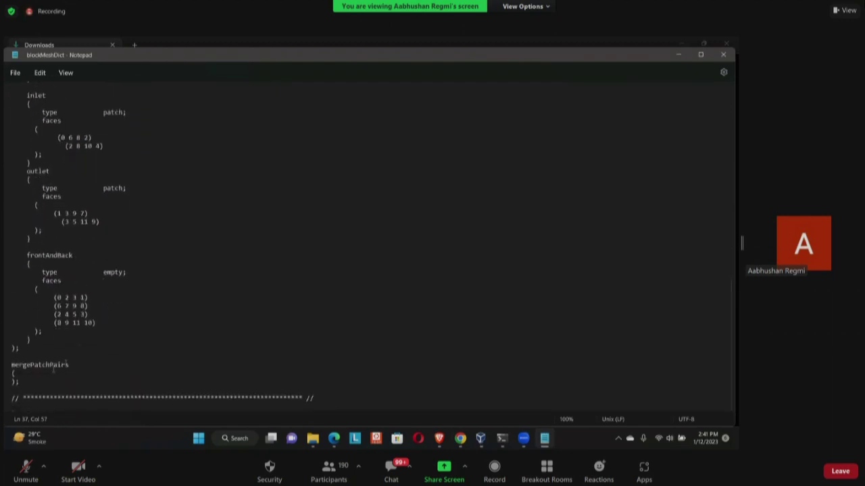
left_click_drag(11, 365, 21, 382)
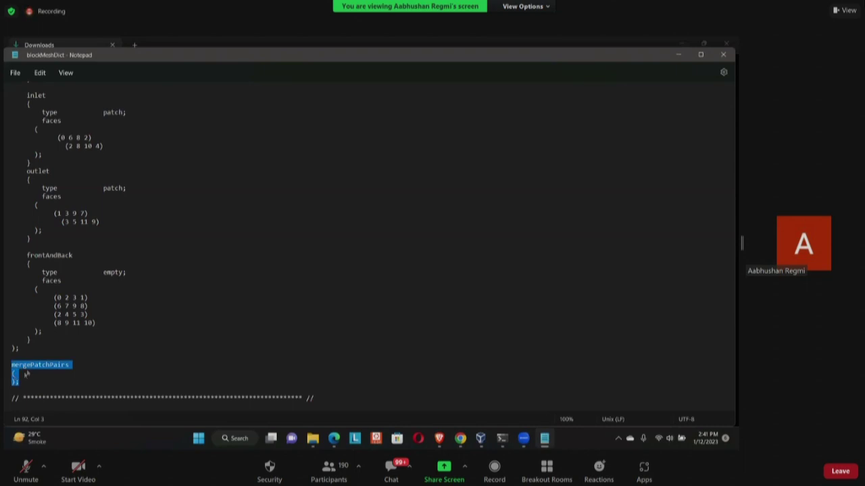
left_click(29, 370)
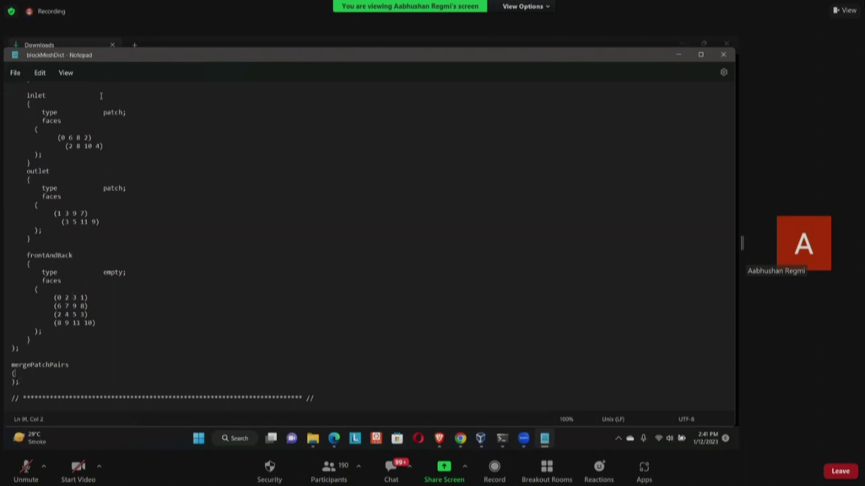
key("super+Down")
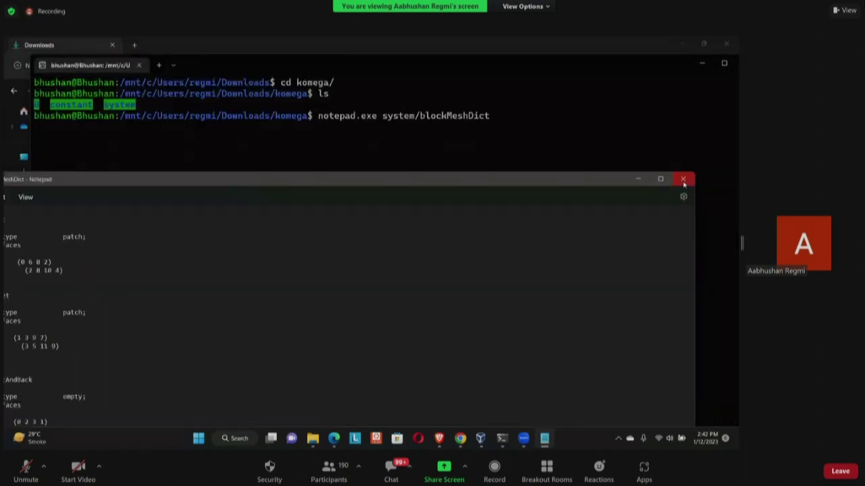
left_click(683, 180)
- Open constant/turbulenceProperties of the komega case from the terminal with notepad.exe
type("notepad.exe co")
key("Tab")
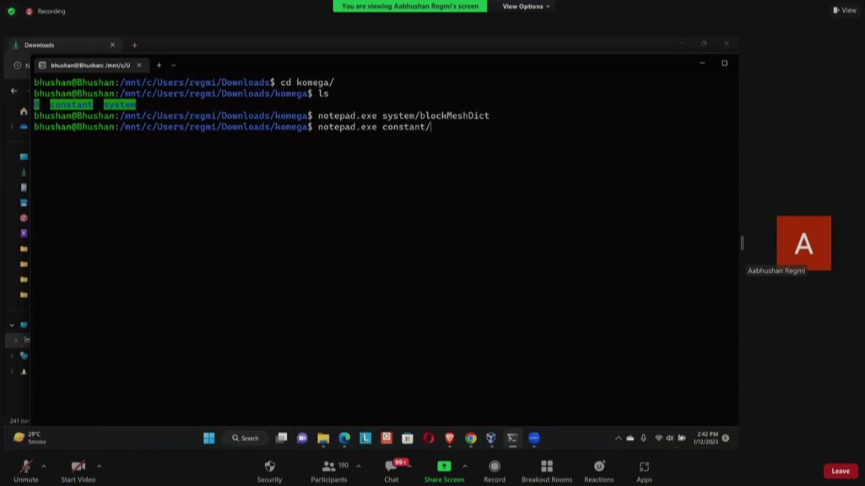
type("tra")
key("BackSpace")
key("BackSpace")
type("u")
key("Tab")
key("Return")
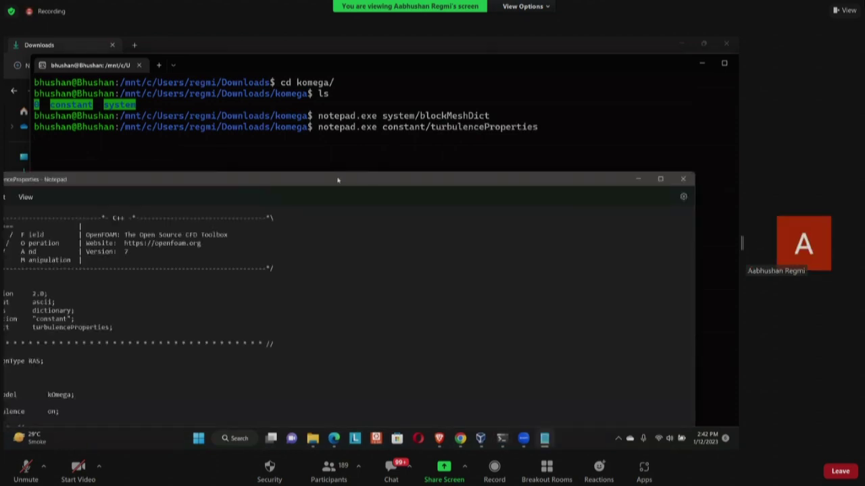
- Examine the simulationType entry and the RAS block with its RASModel setting in turbulenceProperties, and close the file
left_click_drag(337, 177, 442, 51)
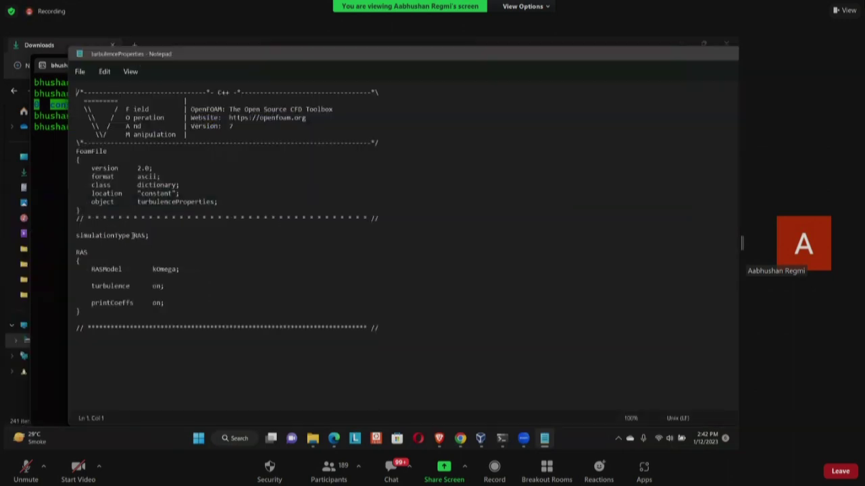
left_click_drag(133, 235, 147, 235)
left_click_drag(87, 312, 67, 254)
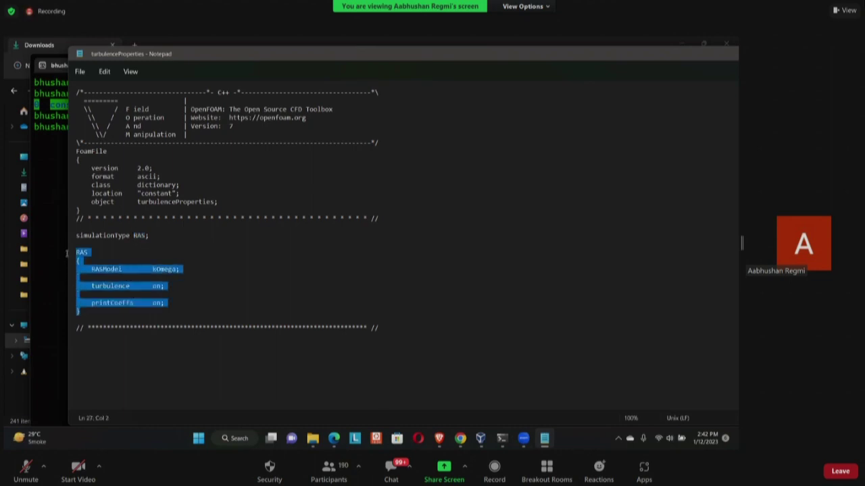
left_click_drag(87, 312, 67, 294)
left_click(78, 252)
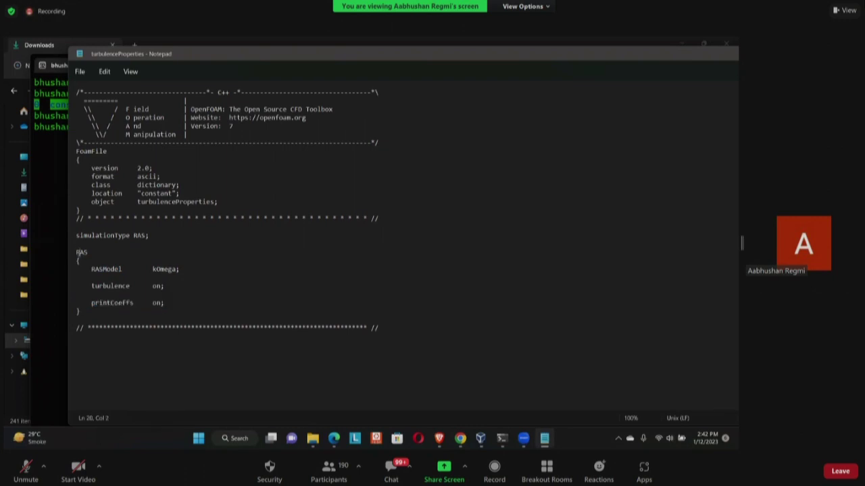
left_click_drag(130, 236, 144, 236)
left_click(137, 255)
left_click_drag(116, 270, 173, 271)
left_click_drag(113, 58, 422, 124)
left_click(639, 119)
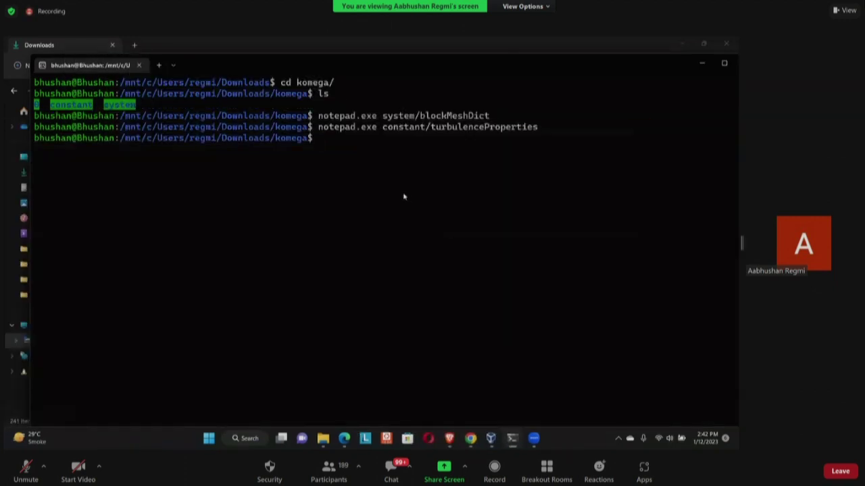
- List the contents of the 0 folder with "ls 0" and open 0/k with notepad.exe
type("ls 0")
key("Return")
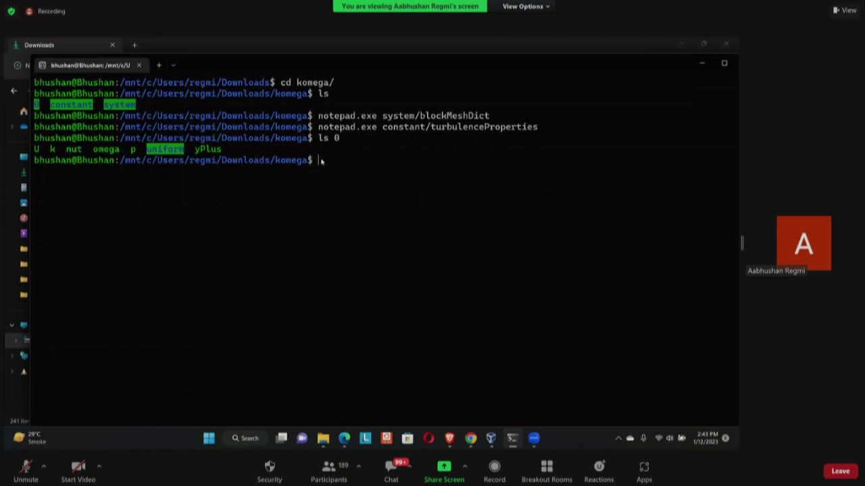
type("notepad.exe 0/k")
key("Return")
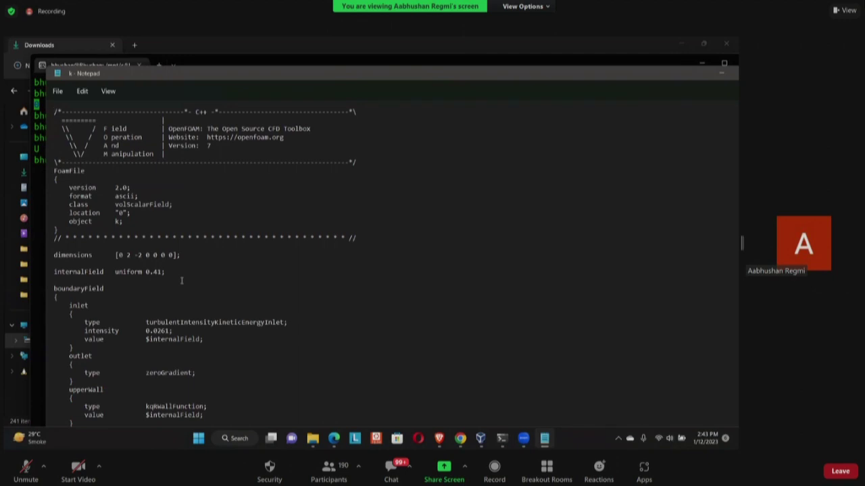
- Examine the inlet boundary condition in the k file, especially its turbulence intensity entry
scroll(177, 297, "down", 3)
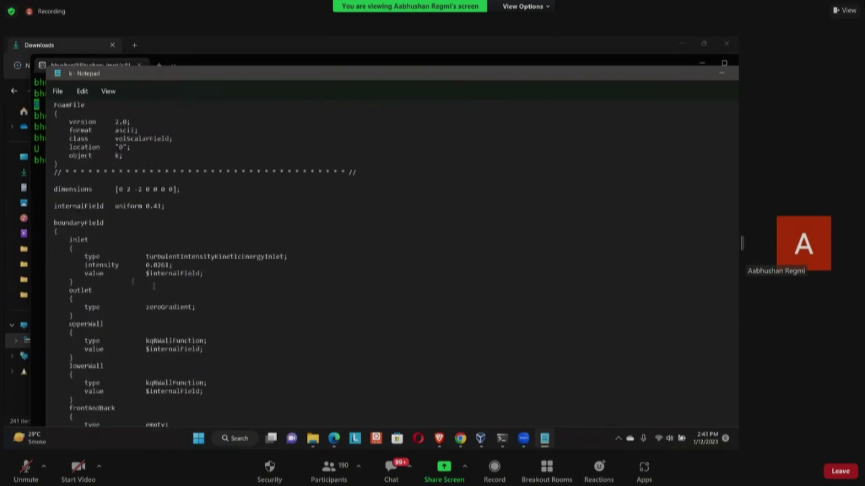
left_click_drag(81, 264, 181, 265)
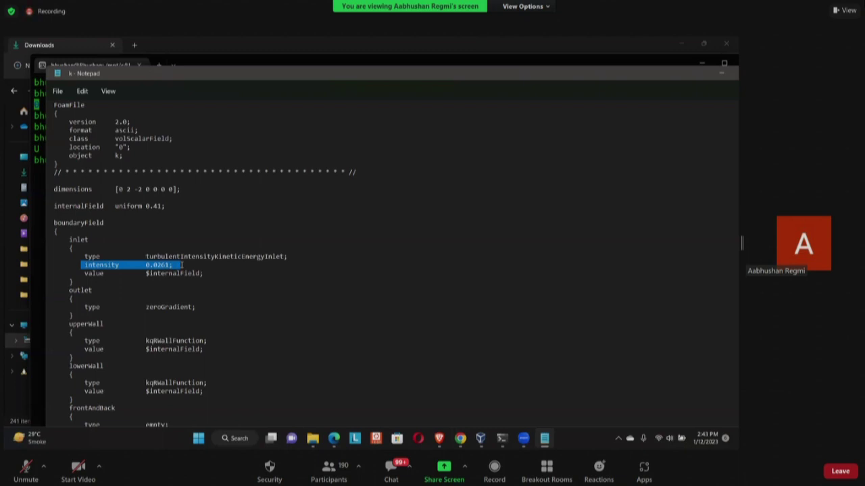
scroll(181, 265, "down", 1)
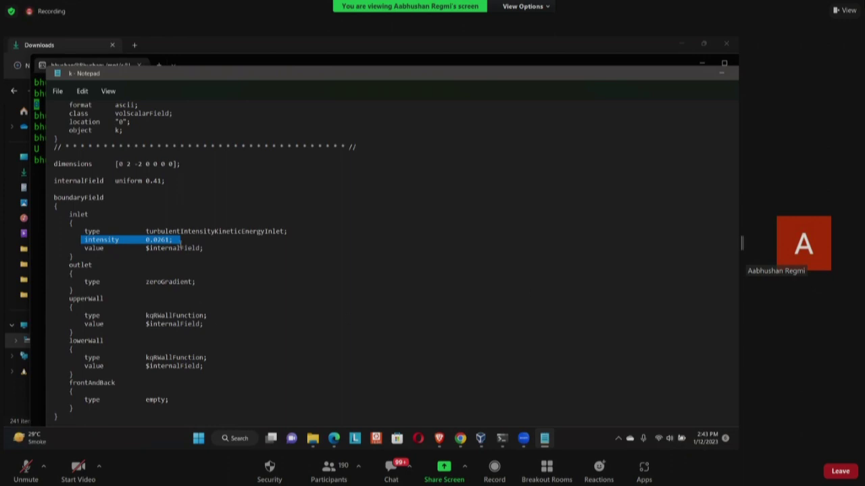
left_click_drag(83, 240, 188, 240)
left_click(177, 263)
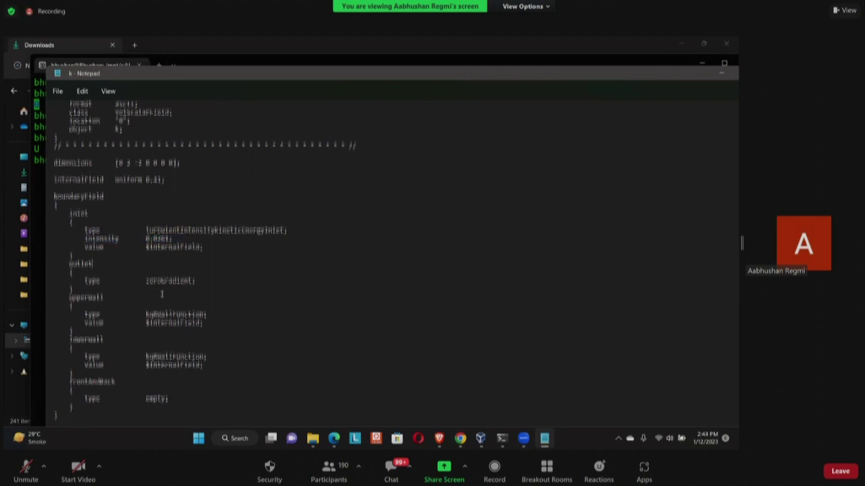
- Review the outlet, upperWall, lowerWall and frontAndBack boundary conditions in the k file, and close it
scroll(122, 277, "down", 1)
left_click_drag(70, 240, 188, 261)
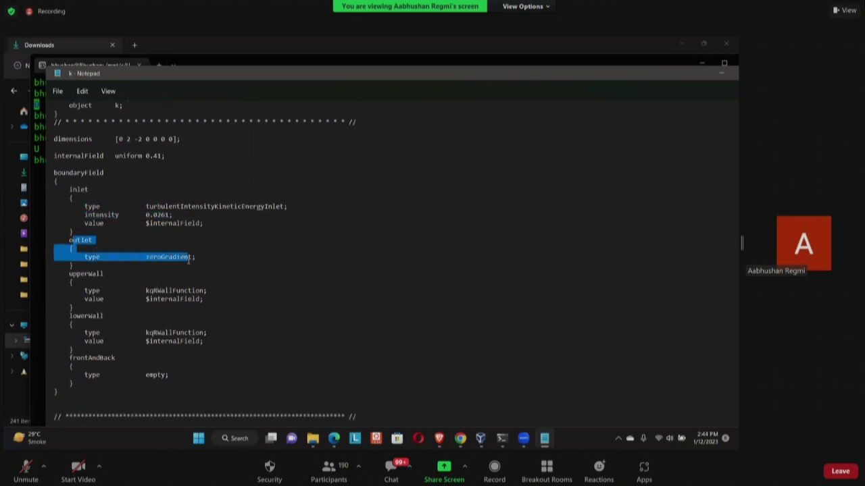
left_click(125, 281)
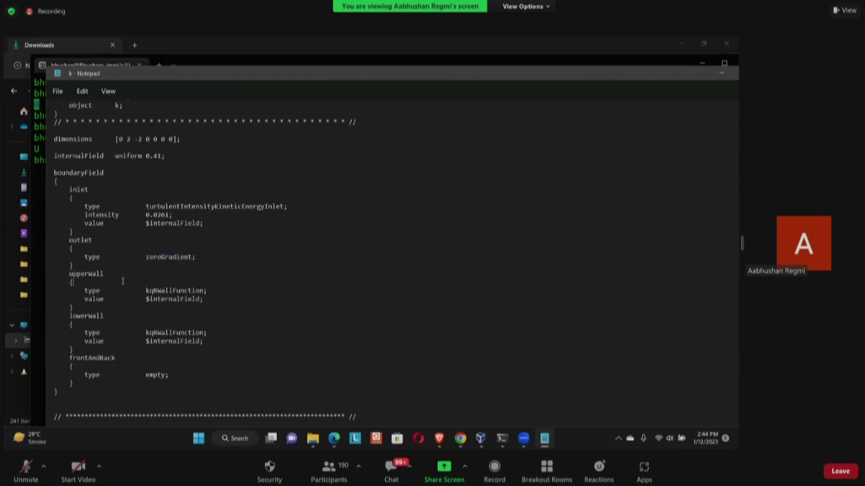
left_click_drag(69, 274, 210, 334)
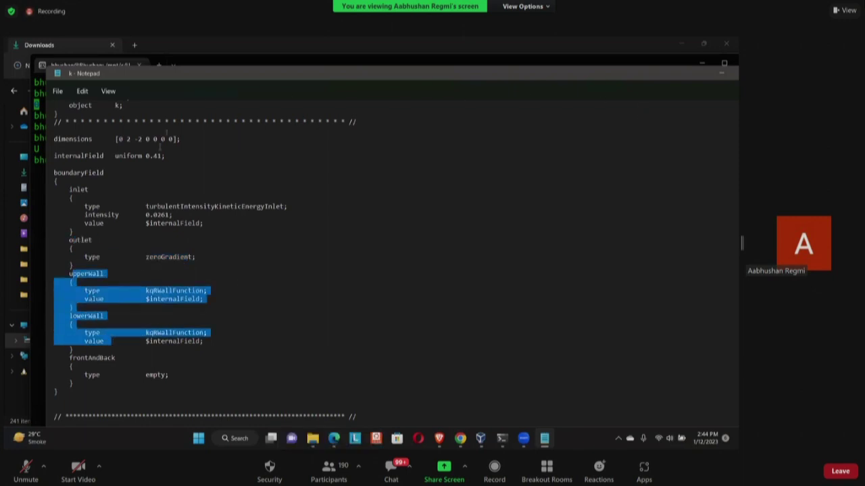
left_click_drag(85, 383, 70, 366)
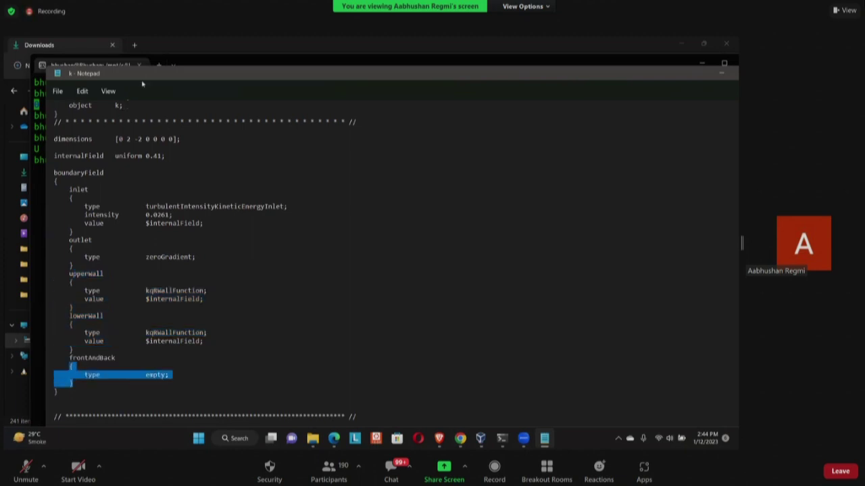
left_click_drag(141, 83, 477, 163)
key("alt+F4")
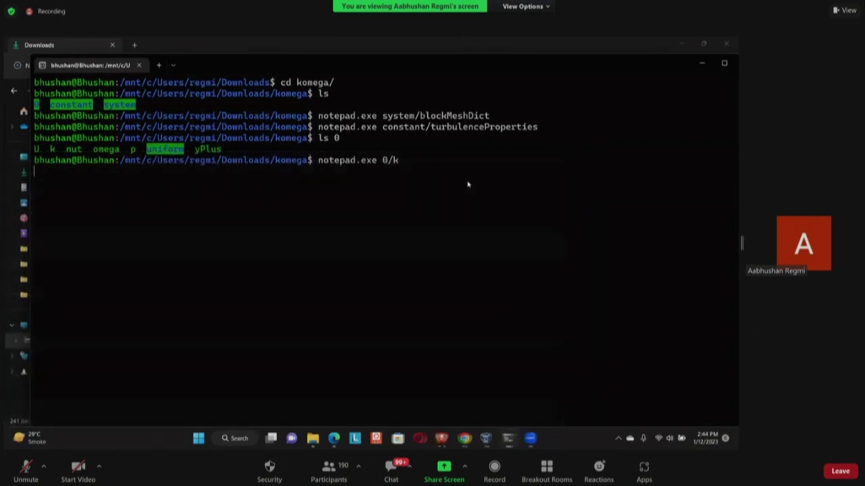
- Reuse the previous terminal command to open 0/nut with notepad.exe
key("Up")
key("BackSpace")
type("nut")
key("Return")
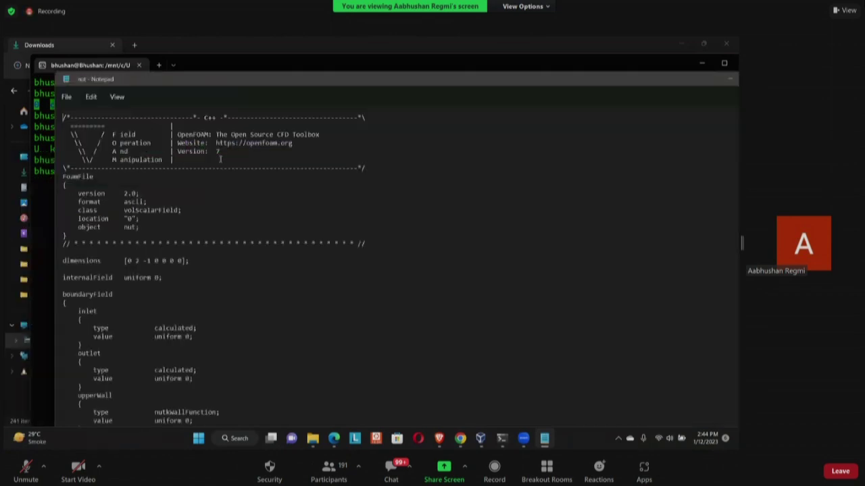
- Review the nut file's inlet, outlet and wall boundary conditions, especially the upperWall wall function type, and close the file
scroll(233, 275, "down", 3)
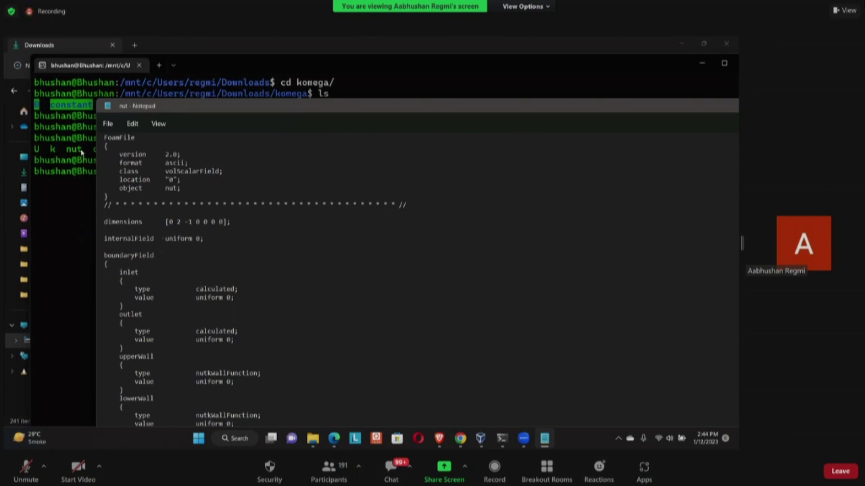
scroll(227, 320, "down", 2)
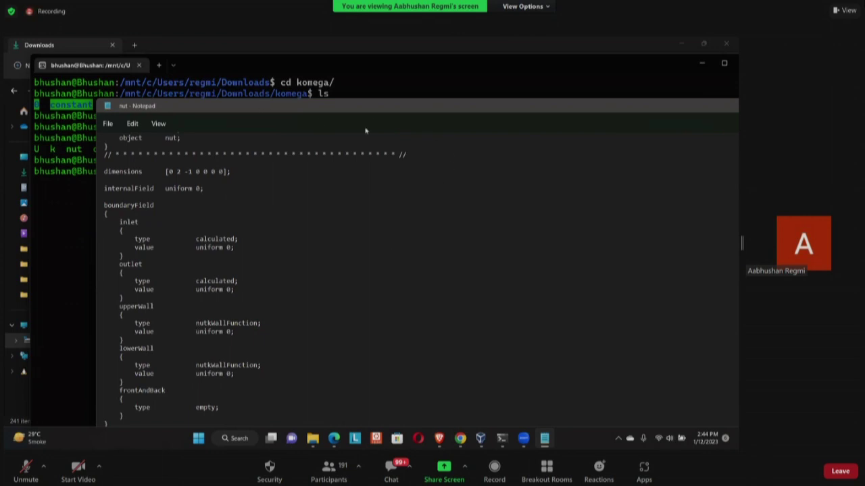
left_click_drag(263, 106, 325, 136)
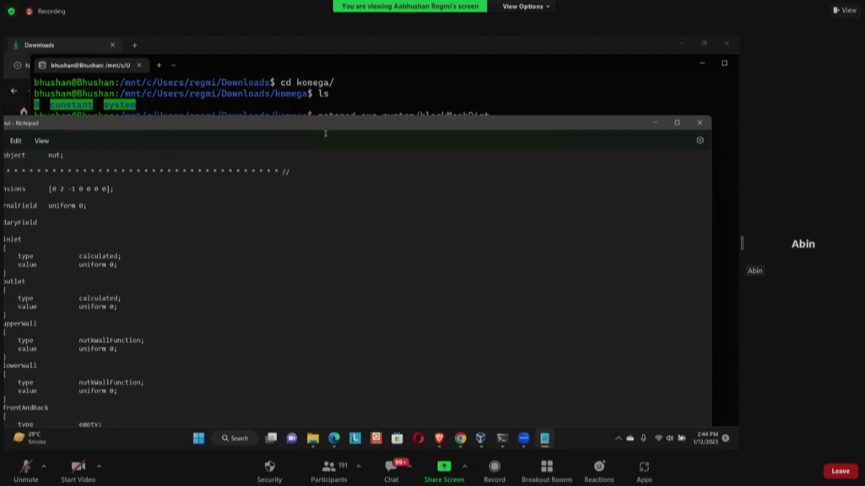
left_click_drag(325, 136, 262, 108)
left_click(190, 312)
key("shift+Home")
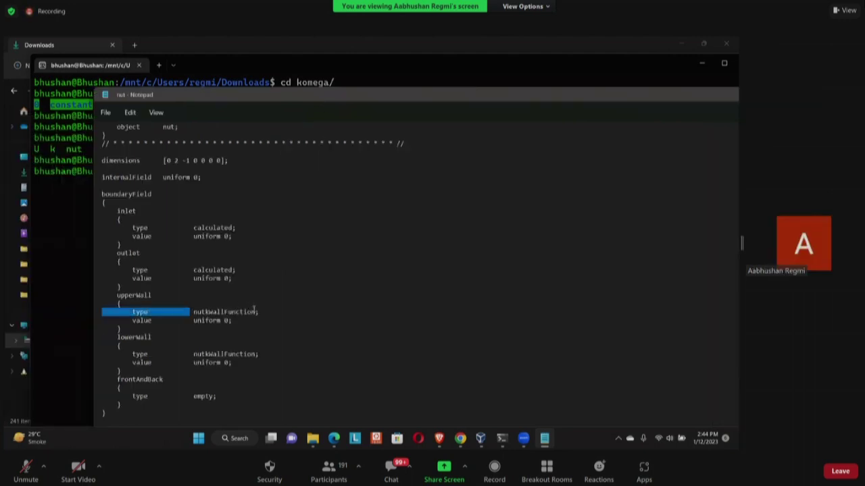
double_click(254, 311)
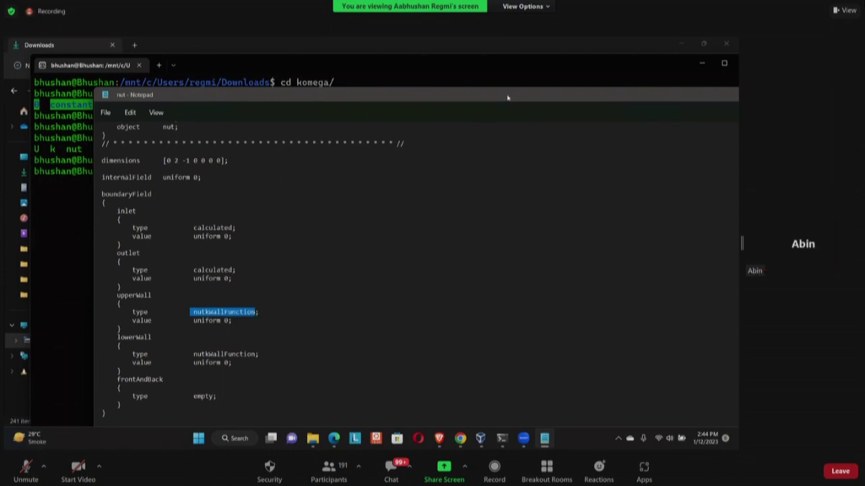
left_click_drag(507, 98, 511, 99)
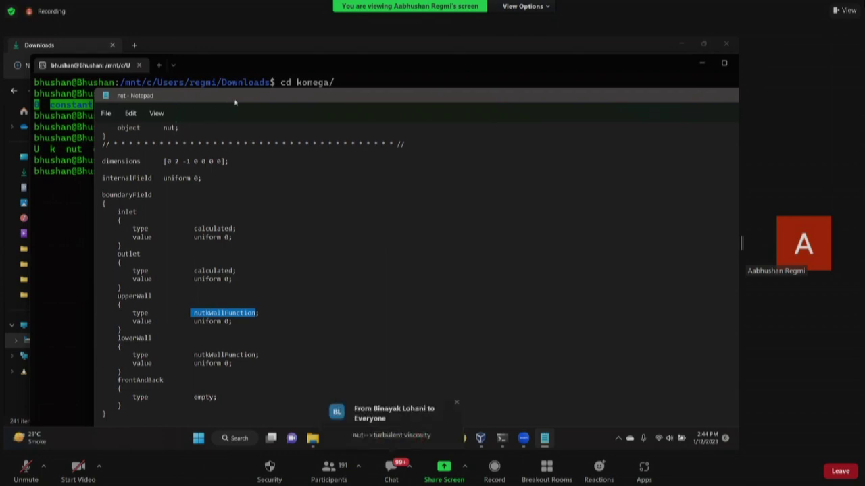
mouse_move(235, 104)
left_mouse_down()
mouse_move(225, 113)
mouse_move(250, 111)
left_mouse_up()
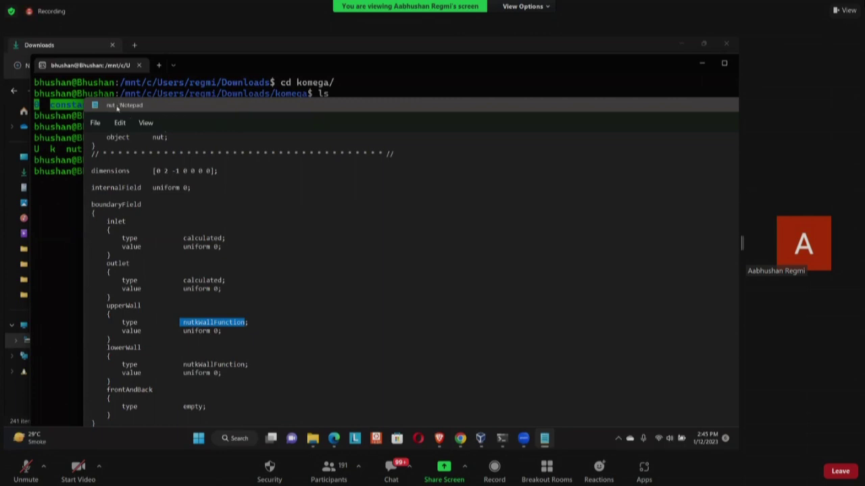
left_click_drag(210, 109, 213, 110)
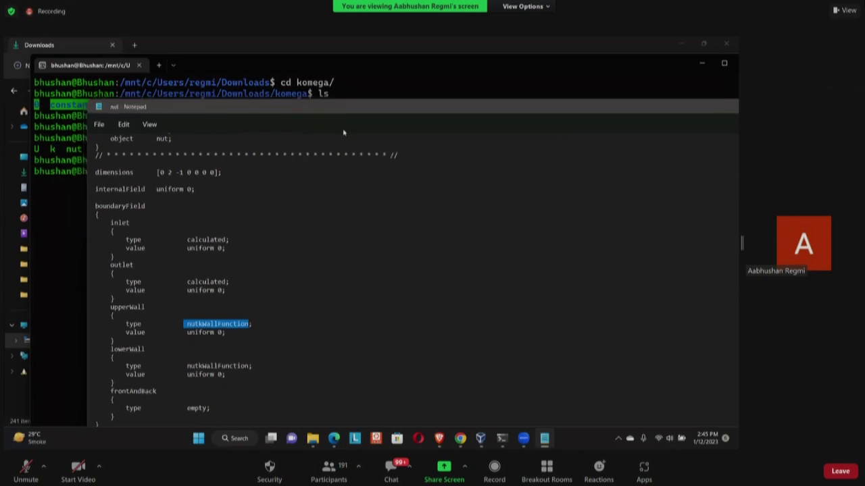
left_click_drag(410, 112, 644, 156)
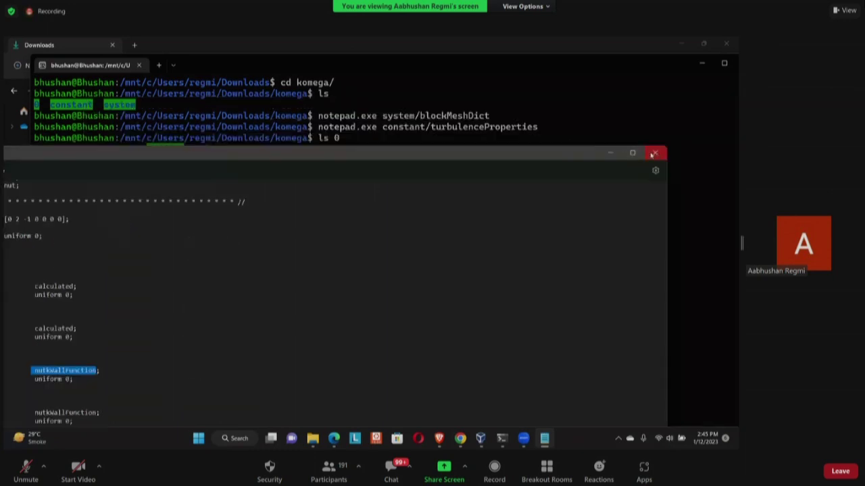
left_click(654, 154)
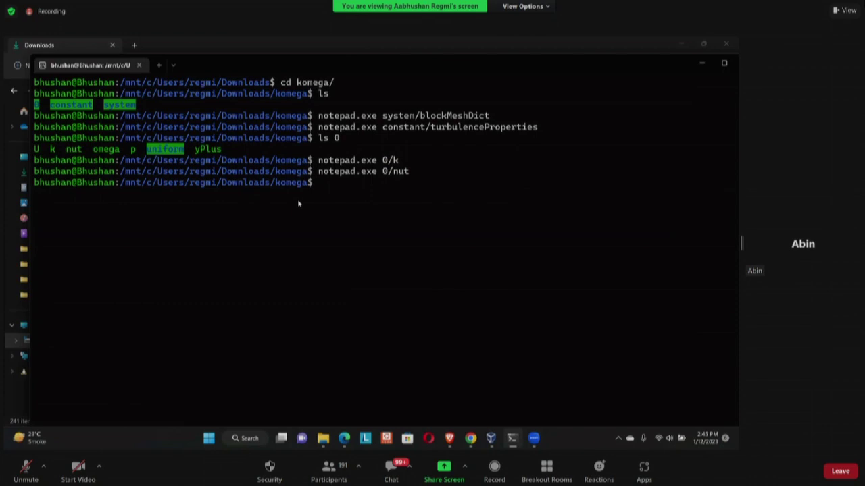
- Reuse the previous terminal command to open 0/omega with notepad.exe
key("Up")
key("BackSpace")
key("BackSpace")
key("BackSpace")
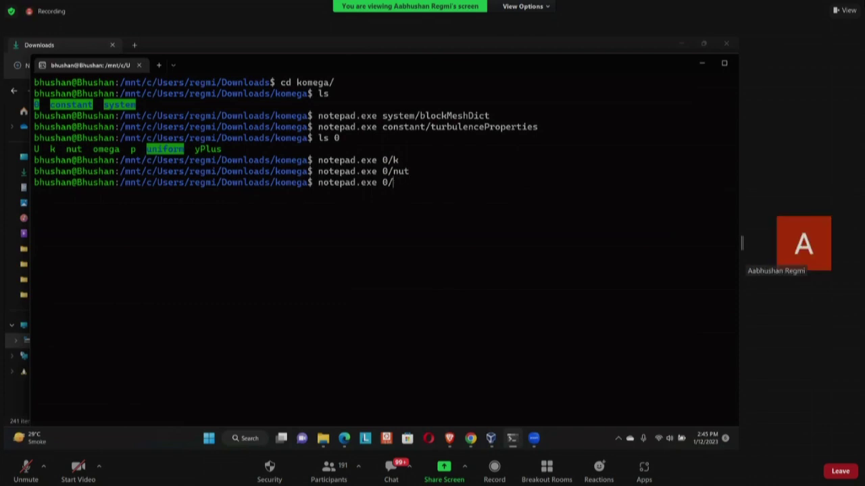
type("omega")
key("Return")
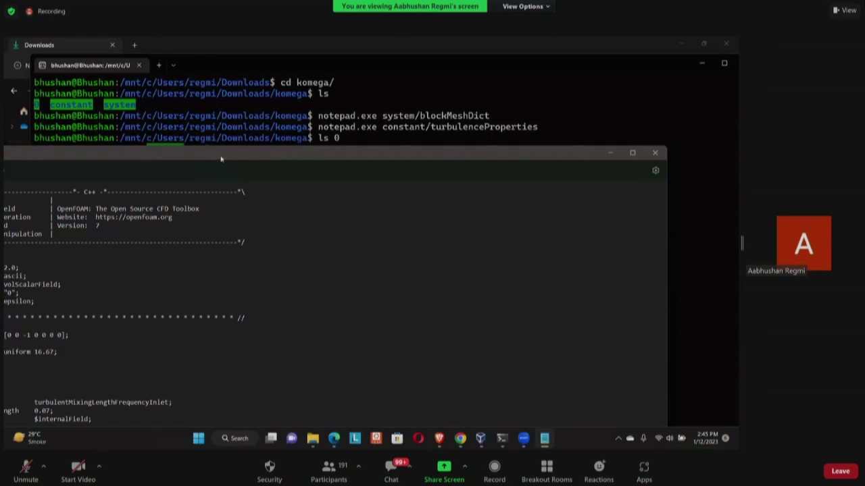
- Review the omega file's inlet mixing length and its outlet and wall boundary conditions, and close the file
left_click_drag(220, 156, 290, 68)
left_click_drag(172, 289, 193, 289)
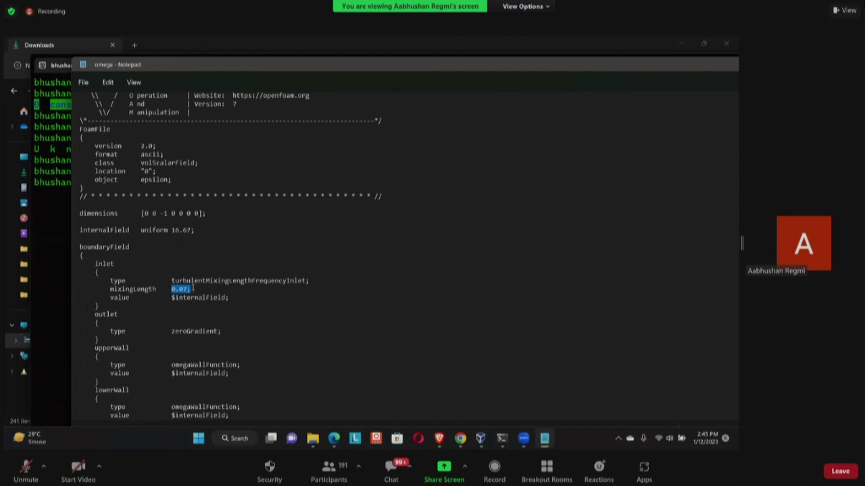
left_click(190, 289)
scroll(192, 289, "down", 2)
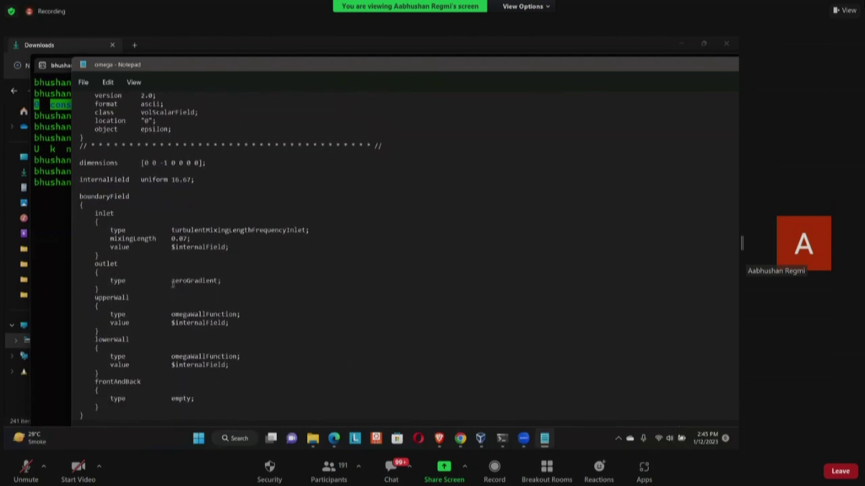
double_click(173, 282)
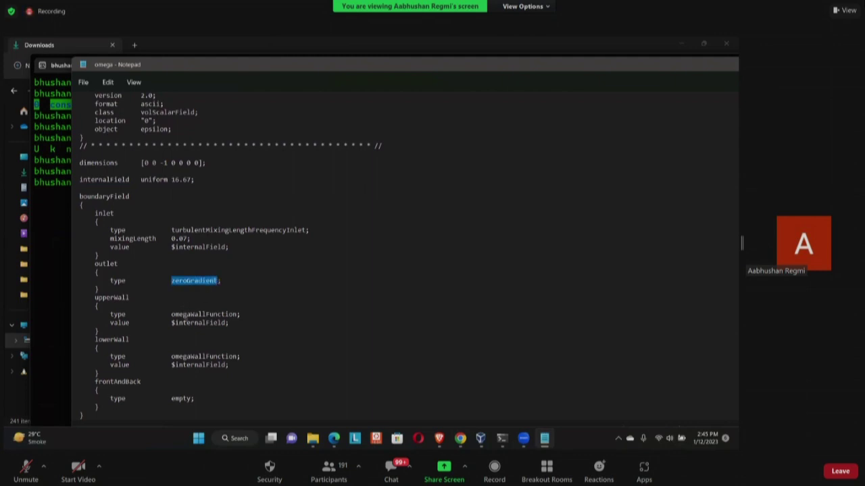
scroll(135, 345, "down", 1)
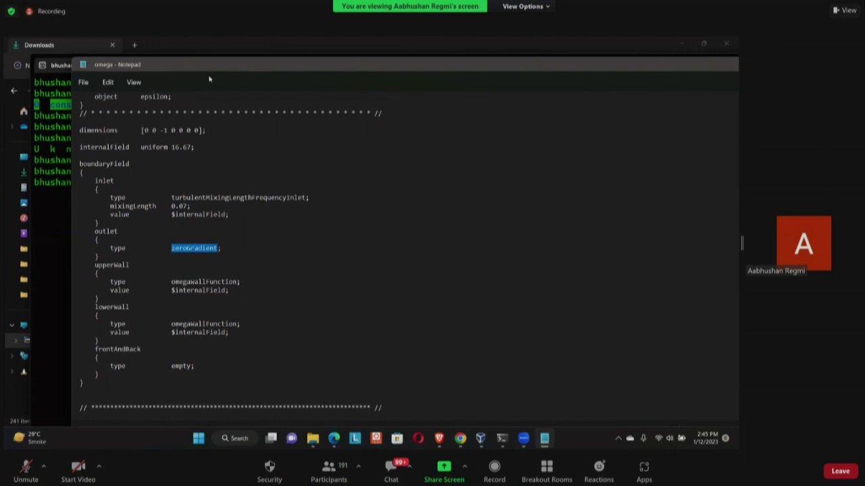
key("alt+F4")
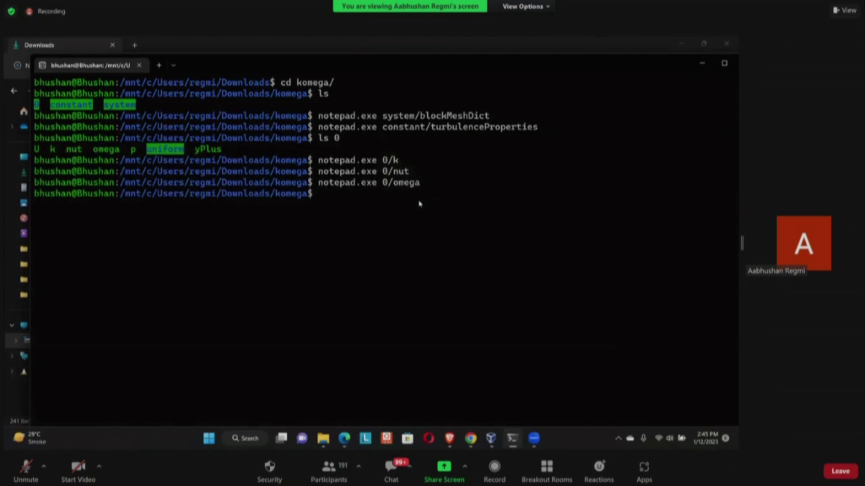
- Generate the case mesh with blockMesh and run the simpleFoam solver
type("blockMesh")
key("Return")
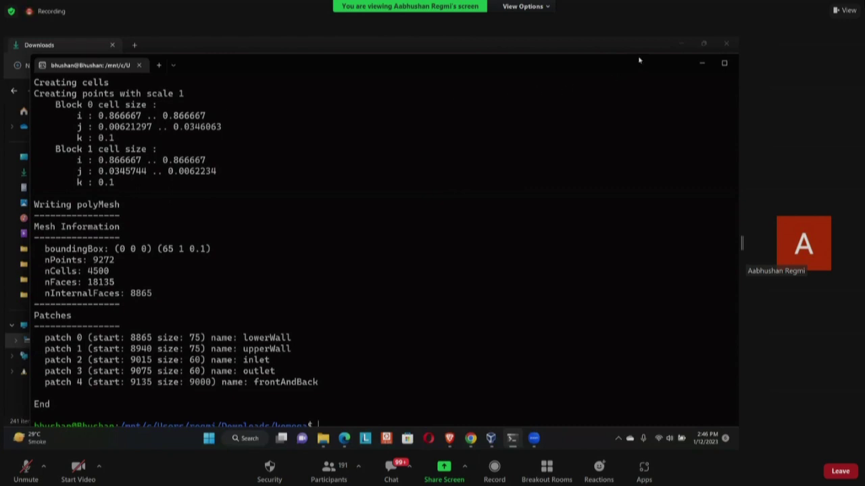
left_click_drag(638, 60, 638, 43)
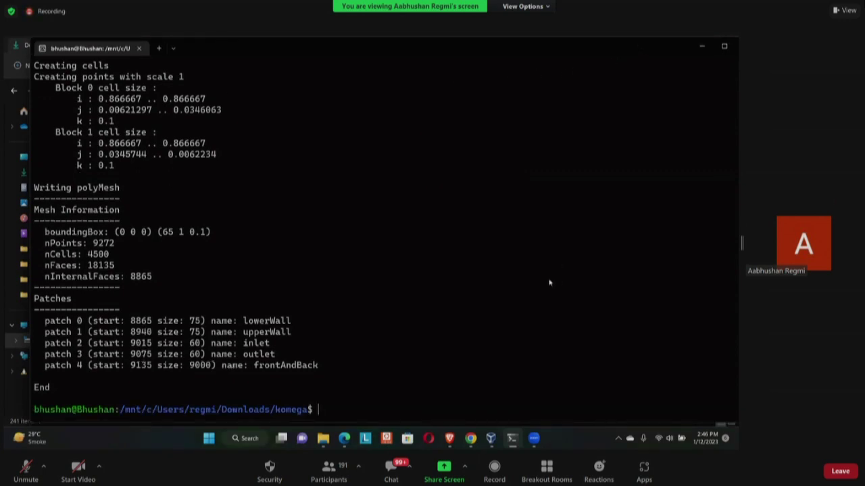
type("simpleFoam")
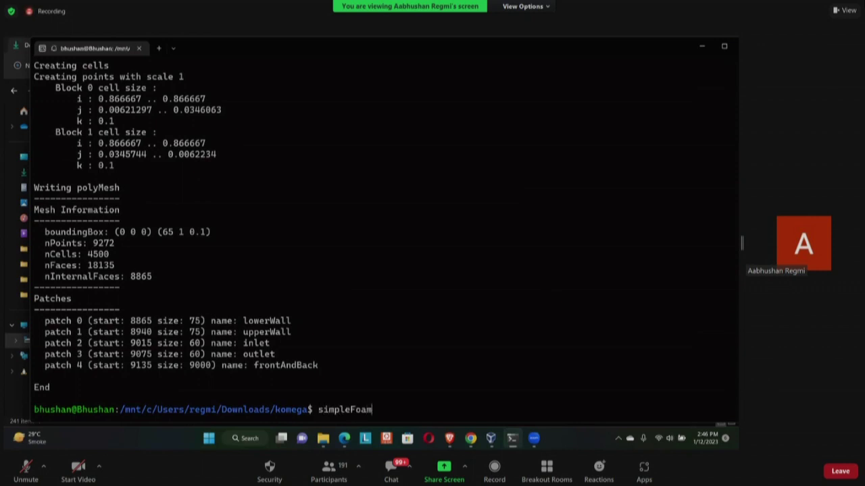
key("Return")
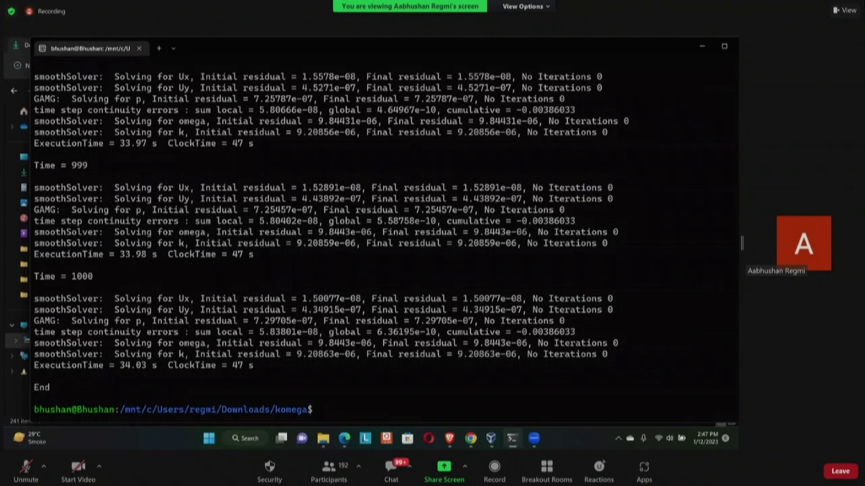
- Create an empty result.foam file with touch and open the case folder in File Explorer with "explorer.exe ."
type("touch resu.lt.foam")
key("Return")
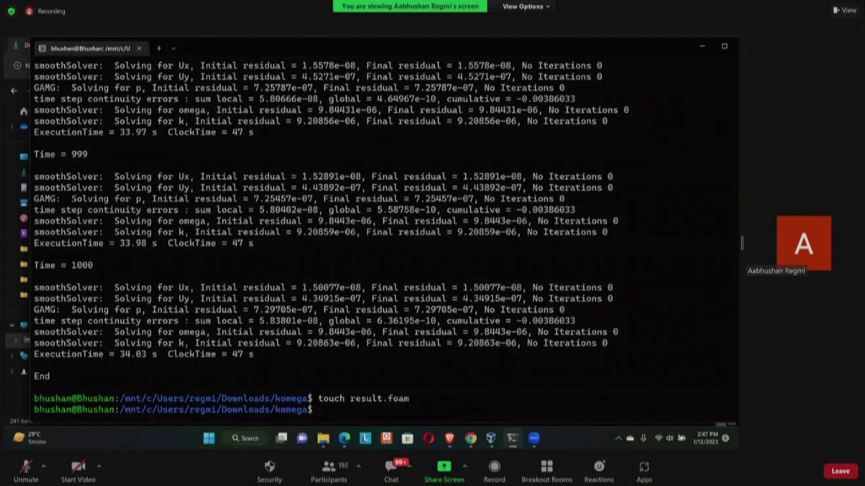
type("explorer.exe .")
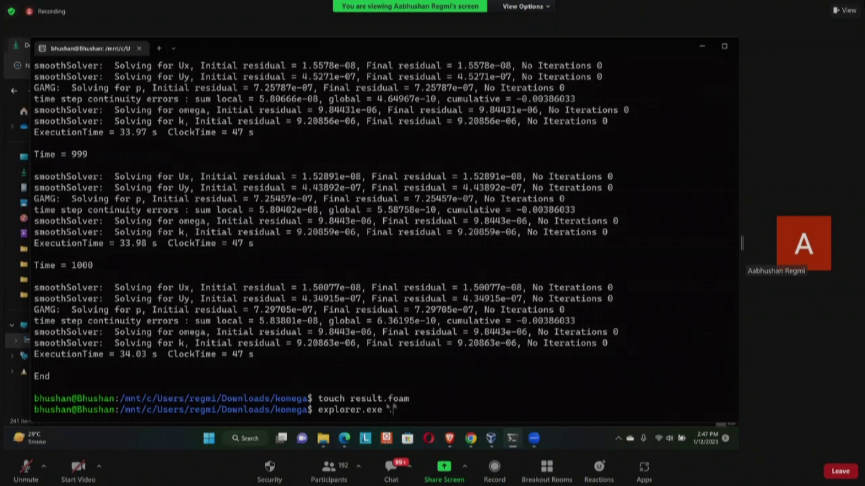
key("Return")
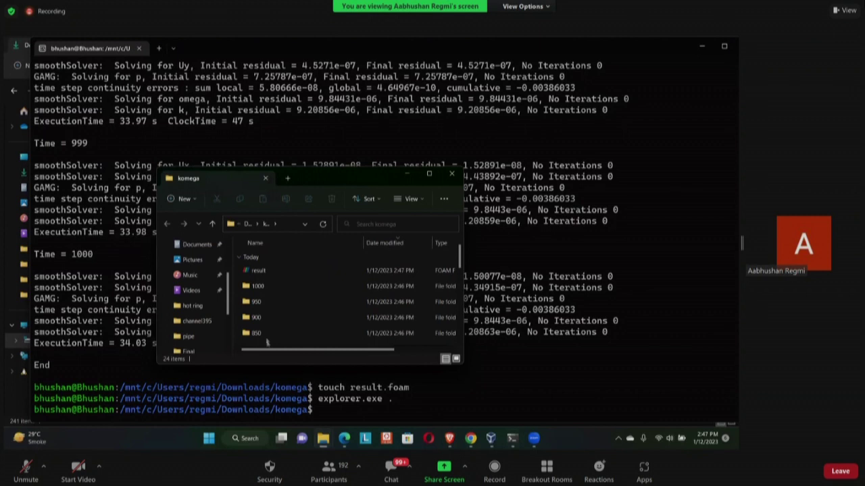
- Open result.foam in ParaView and load the case to display the pressure field along the channel
left_click(262, 269)
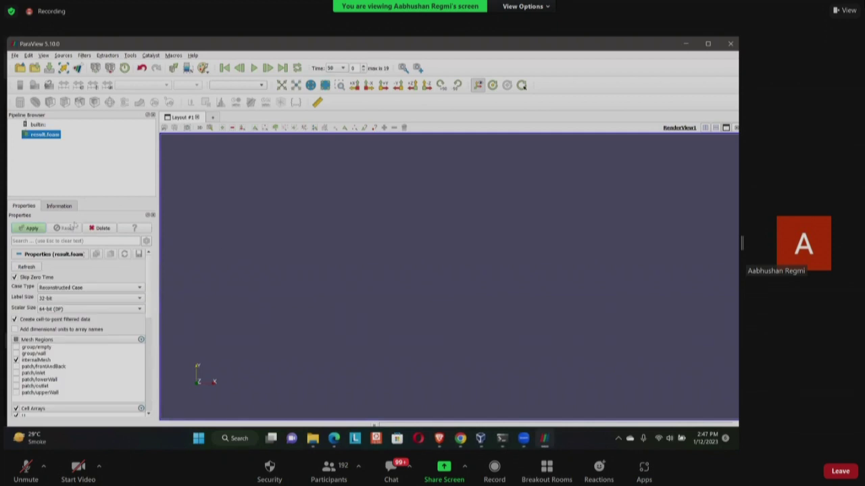
left_click(32, 229)
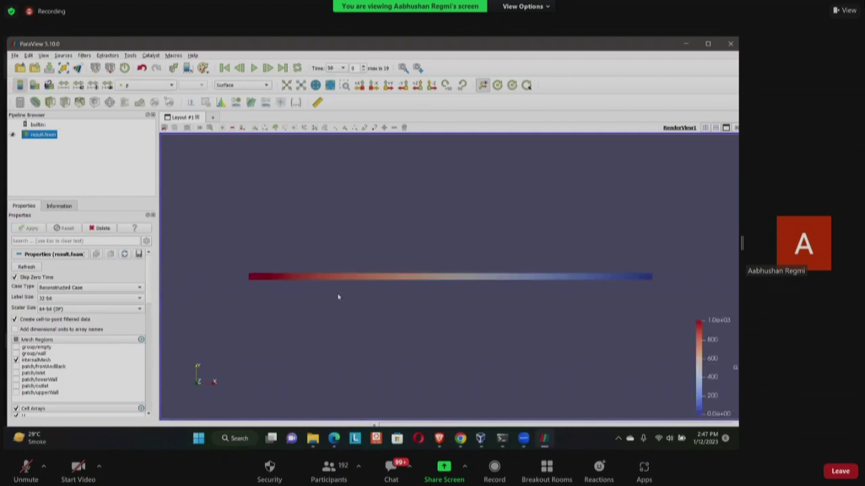
left_click_drag(316, 309, 243, 220)
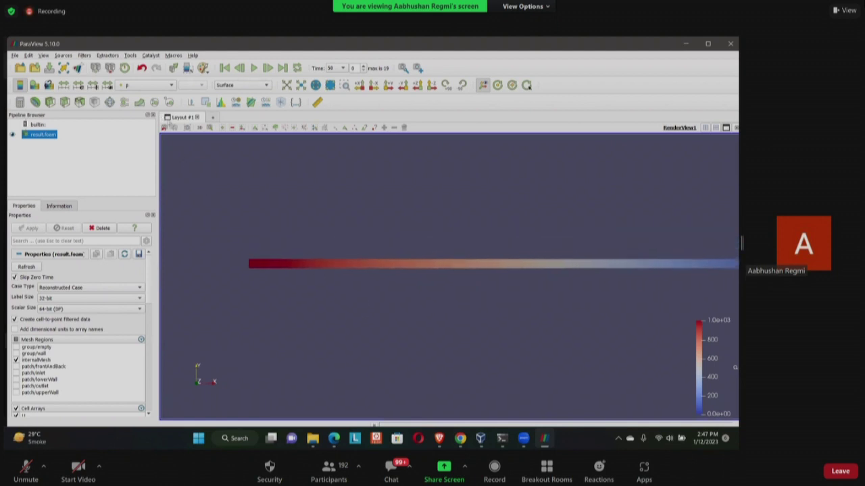
left_click_drag(652, 45, 648, 73)
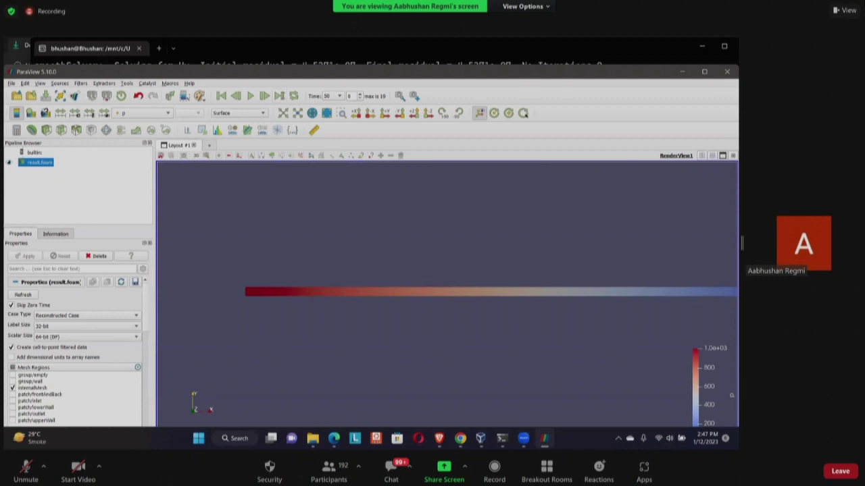
- Go to the last time step and rescale the pressure colours to the data range
left_click(277, 96)
left_click_drag(408, 218, 414, 323)
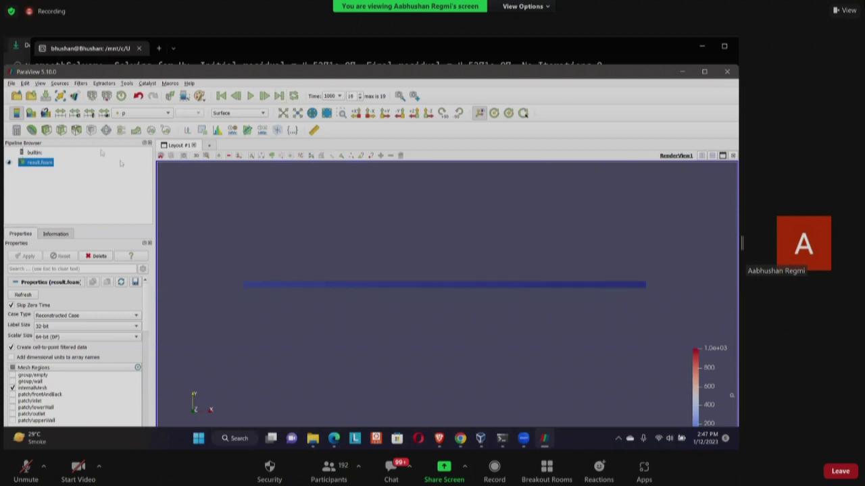
left_click(62, 113)
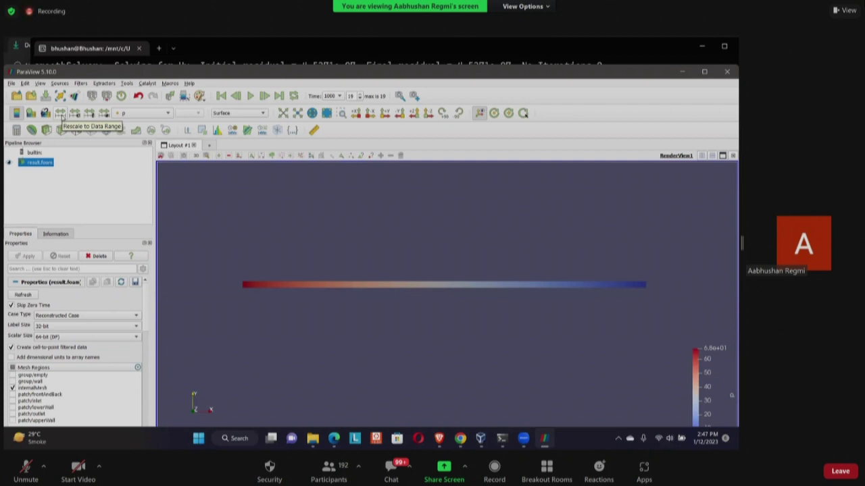
- Compare the pressure field at the first time step with the last one, ending on the last
left_click(221, 96)
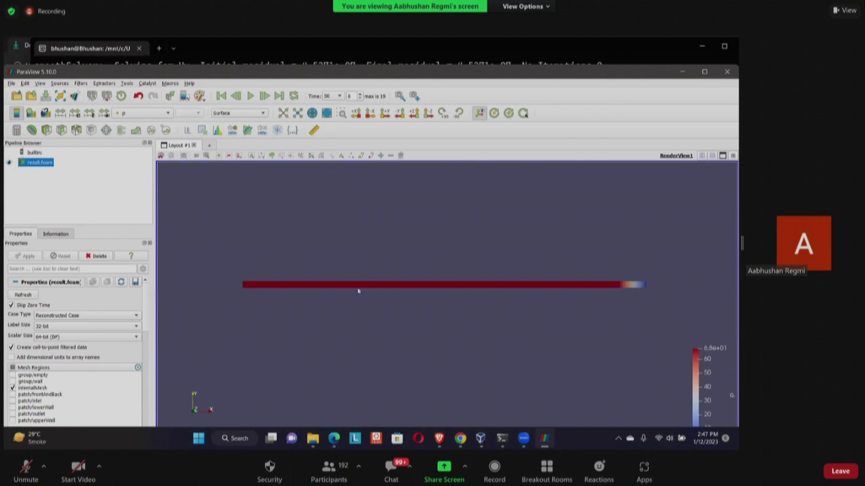
left_click(279, 96)
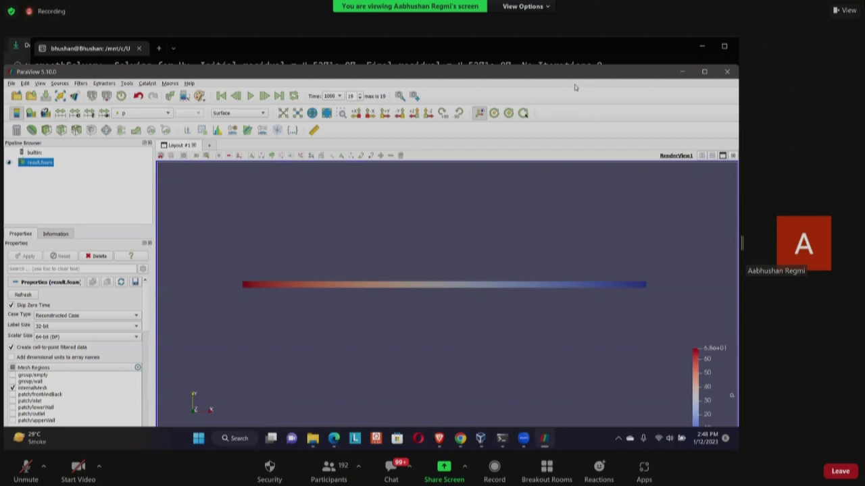
left_click_drag(570, 71, 571, 58)
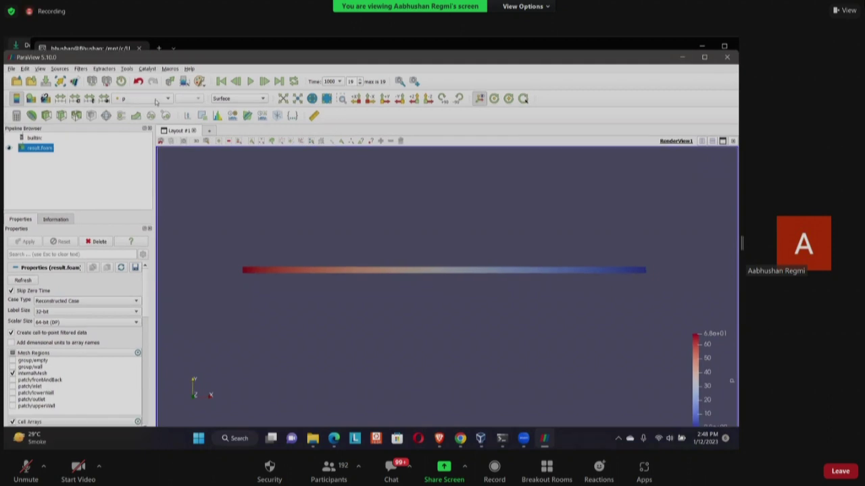
- Colour the channel by velocity U magnitude and inspect the flow near the inlet end
left_click(156, 99)
left_click(132, 71)
left_click_drag(311, 261, 519, 309)
left_click_drag(167, 193, 185, 196)
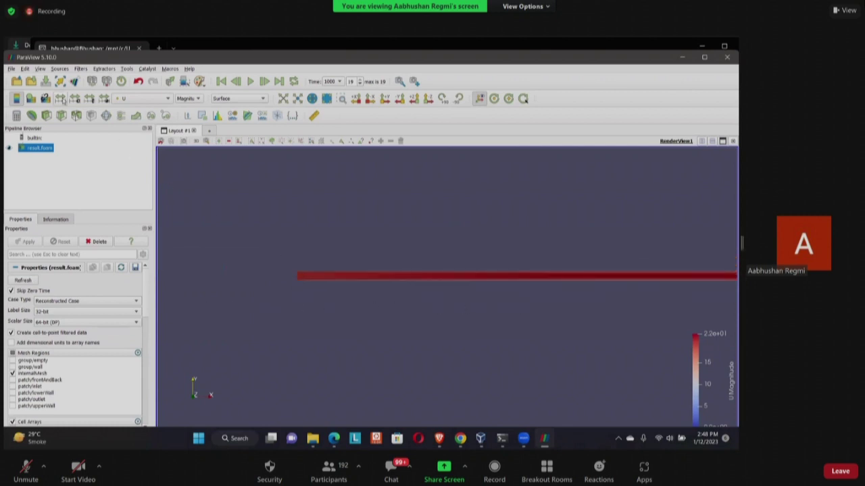
left_click_drag(455, 293, 333, 289)
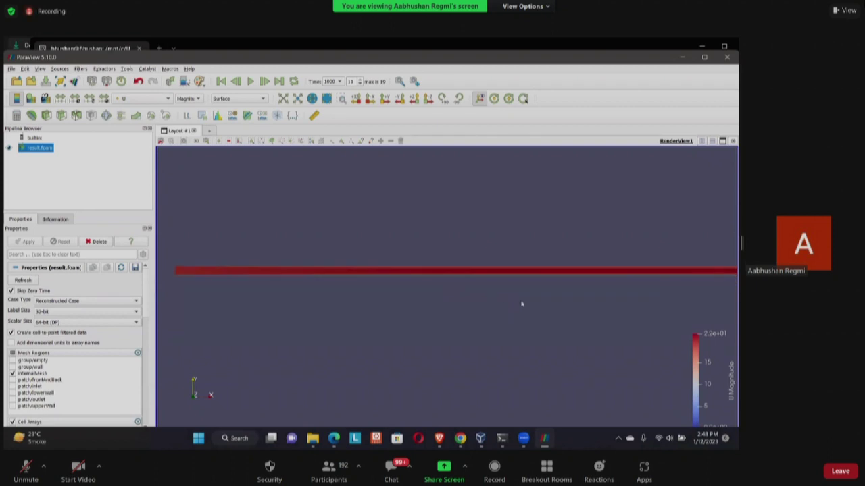
- Create a Plot Over Line of the result.foam data along the Y axis, crossing the channel at mid-length
left_click_drag(499, 301, 498, 300)
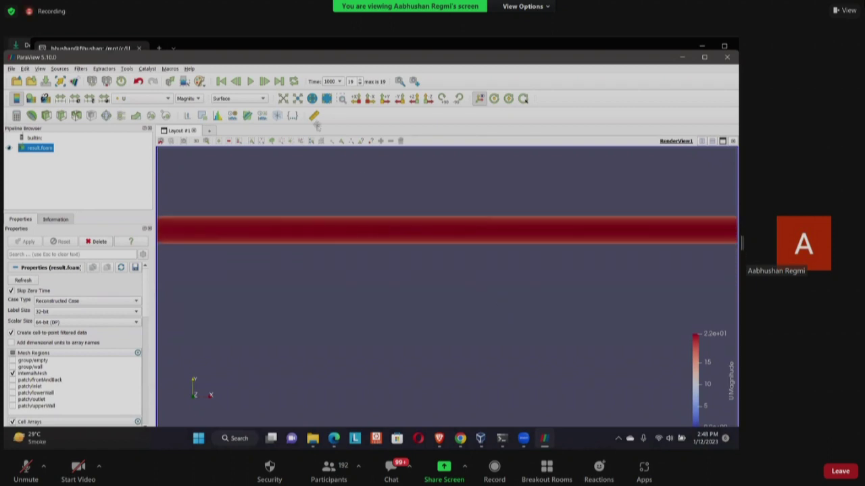
scroll(369, 273, "down", 8)
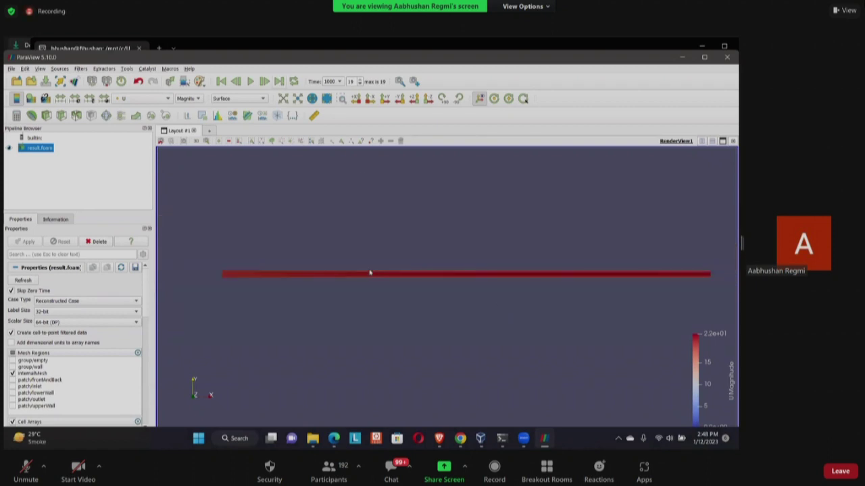
left_click(246, 116)
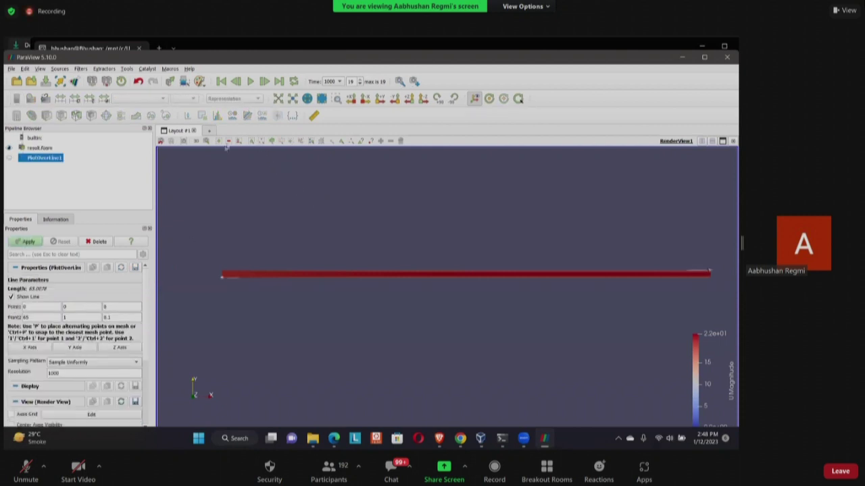
left_click(98, 244)
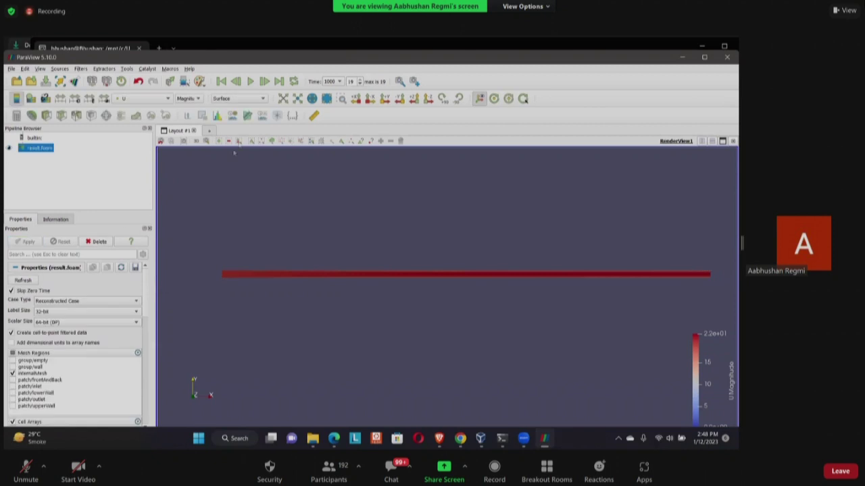
left_click(247, 116)
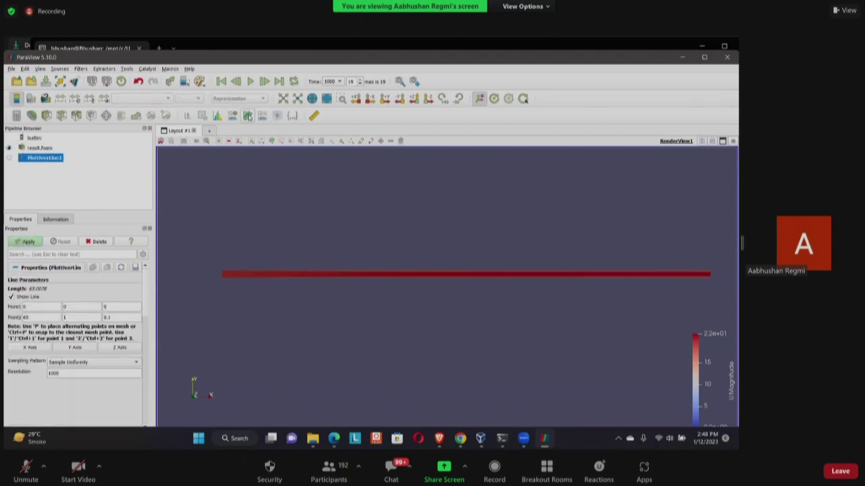
left_click(82, 349)
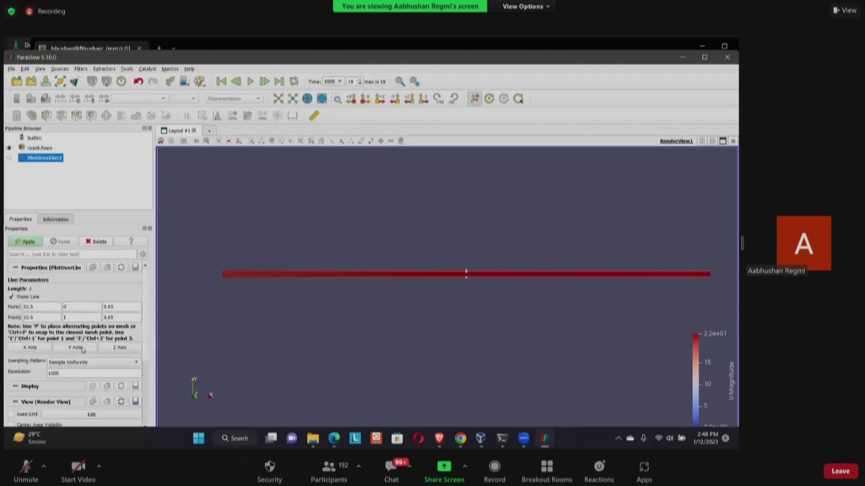
left_click(31, 241)
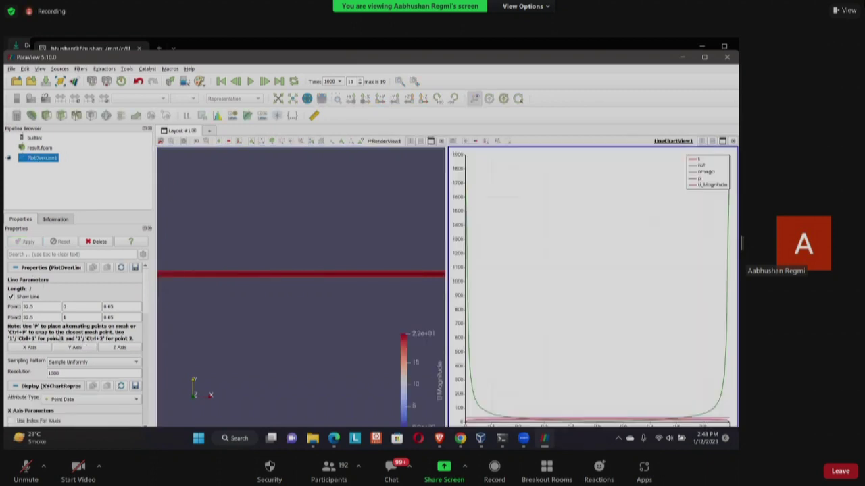
- Limit the line chart to the U_Magnitude series to show the velocity profile across the channel
scroll(54, 338, "down", 3)
left_click(12, 360)
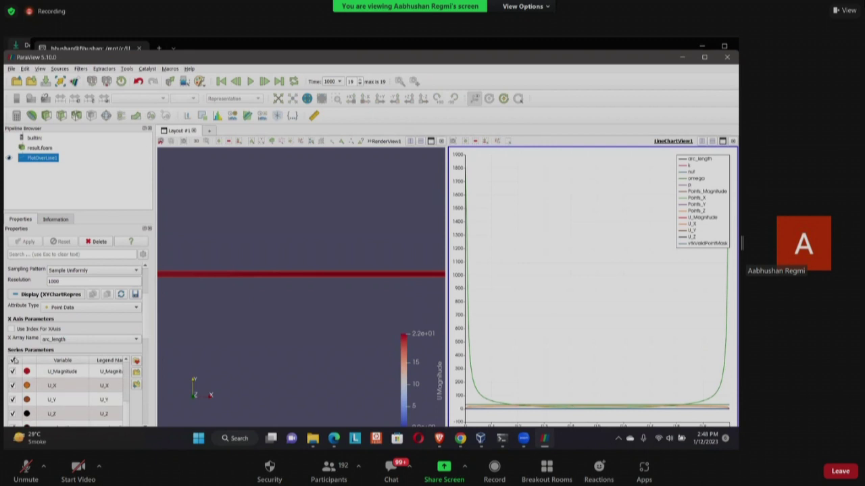
left_click(12, 360)
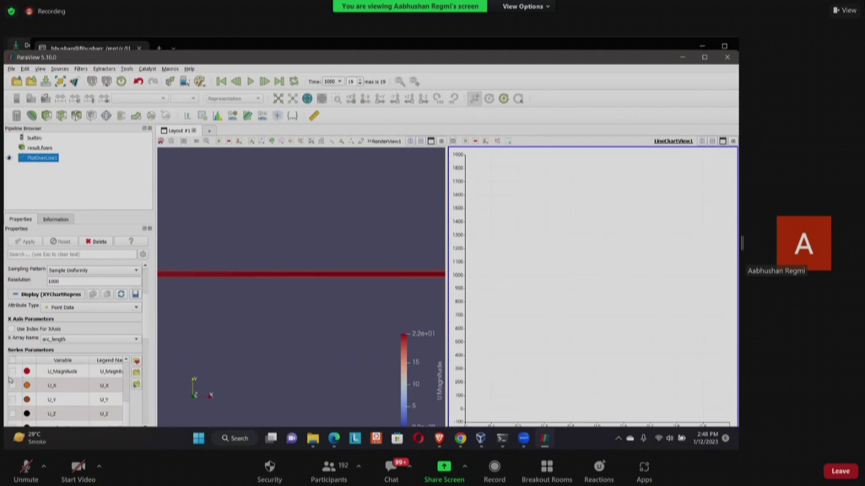
left_click(12, 371)
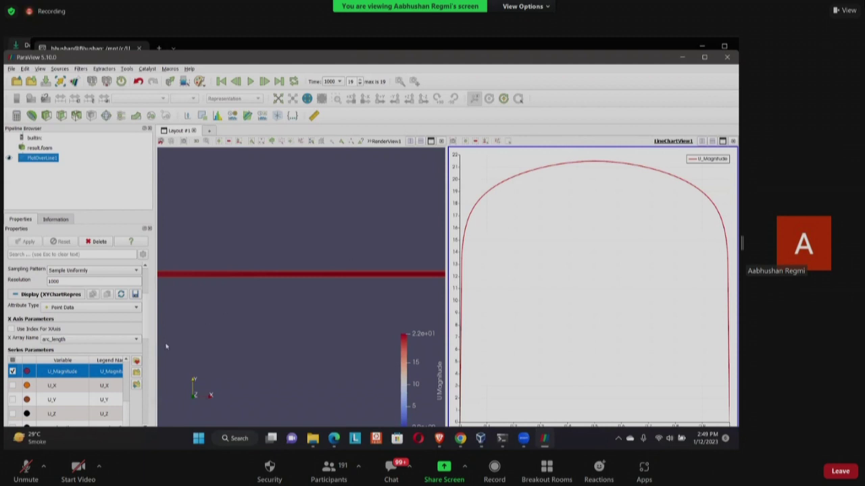
- Replace the U_Magnitude series in the line chart with the pressure series p
scroll(25, 384, "down", 2)
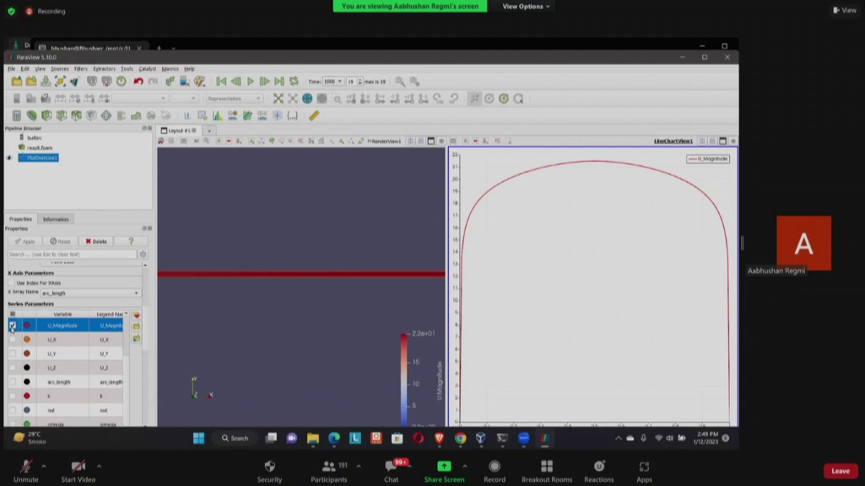
scroll(12, 326, "down", 3)
scroll(14, 304, "up", 2)
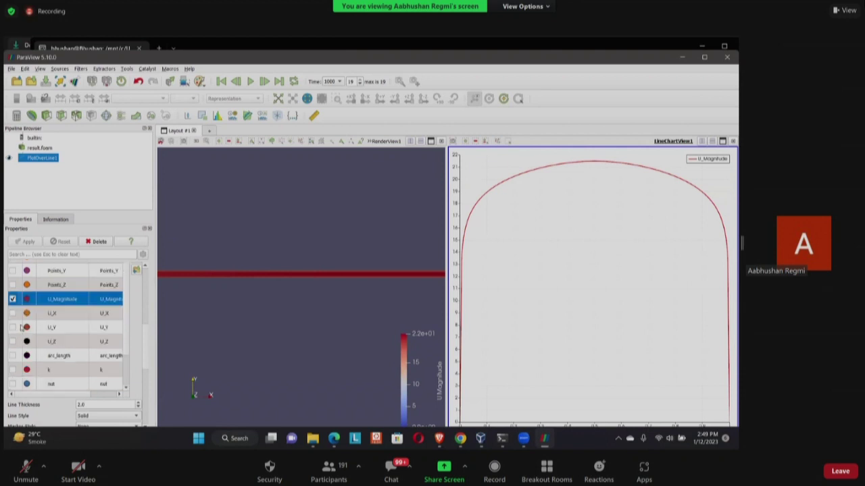
left_click(13, 336)
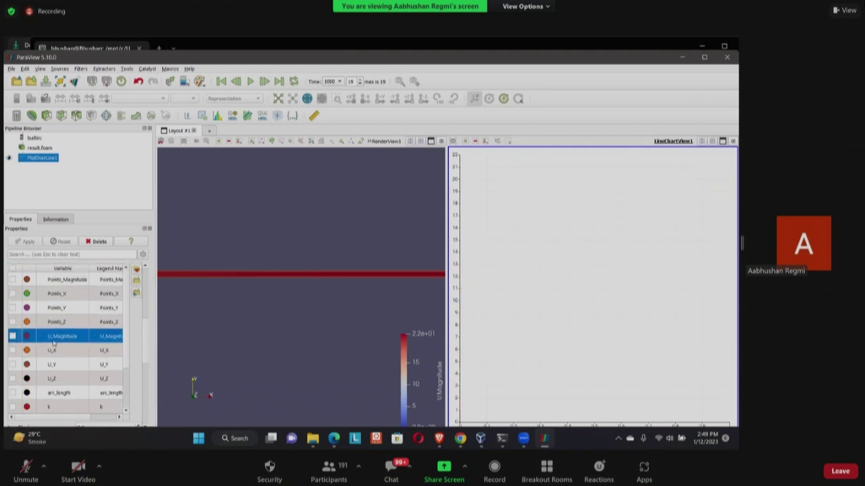
scroll(50, 348, "down", 2)
left_click(13, 392)
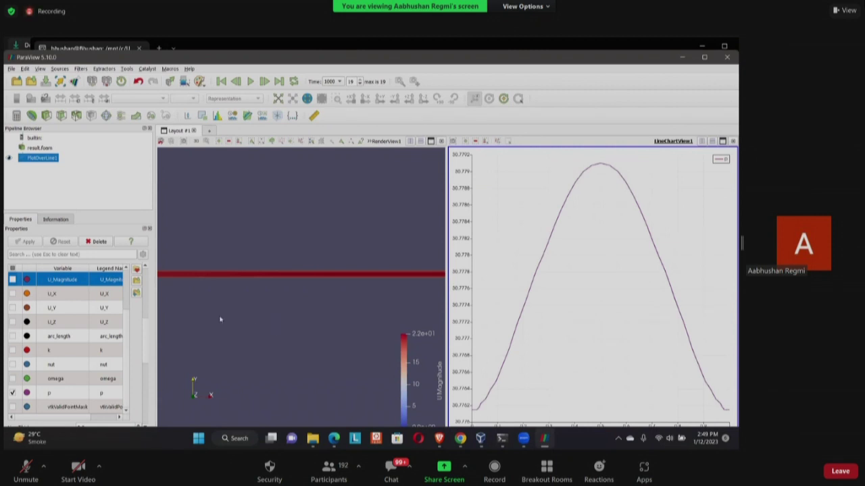
- Close the line chart view and inspect the sampling line's position across the channel in the render view
scroll(79, 312, "up", 5)
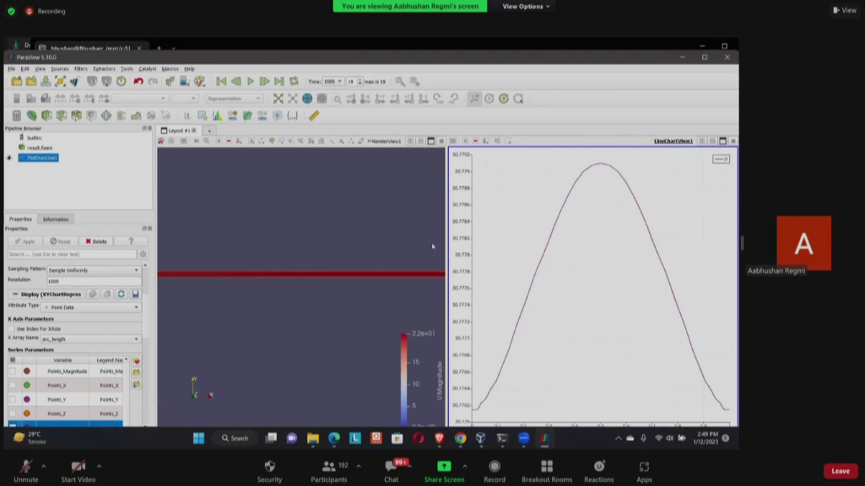
left_click(733, 141)
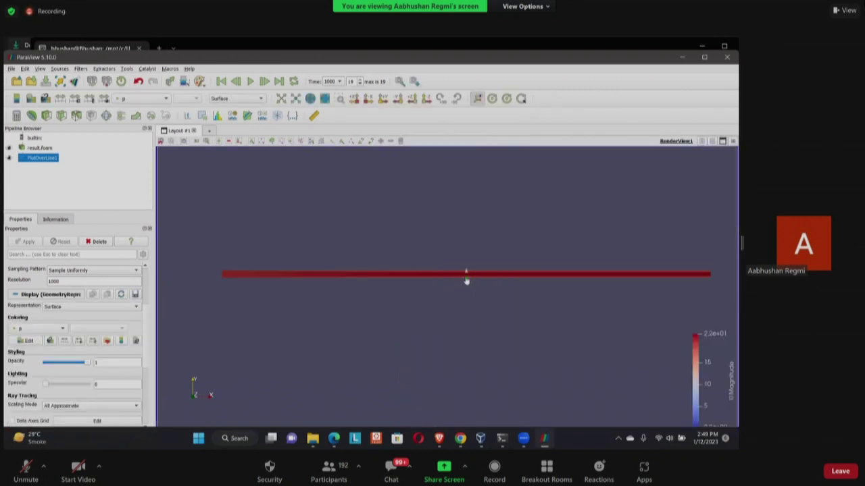
scroll(466, 280, "up", 3)
mouse_move(481, 275)
left_mouse_down()
mouse_move(460, 304)
mouse_move(442, 290)
mouse_move(447, 296)
left_mouse_up()
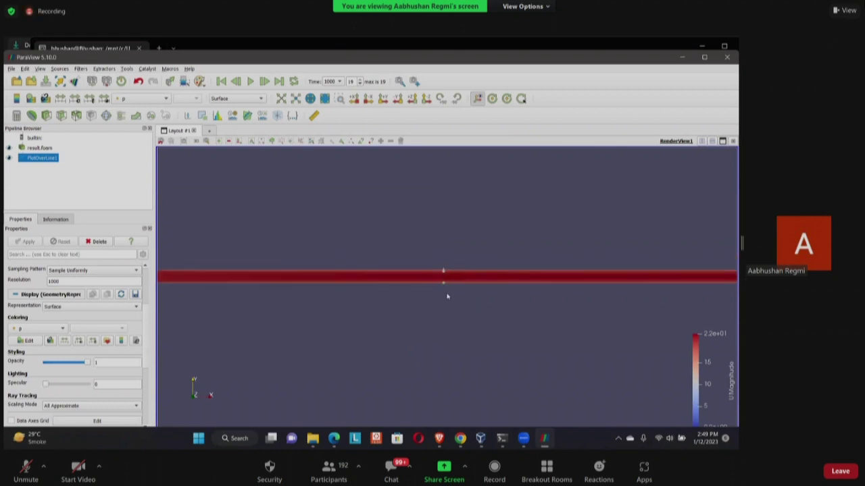